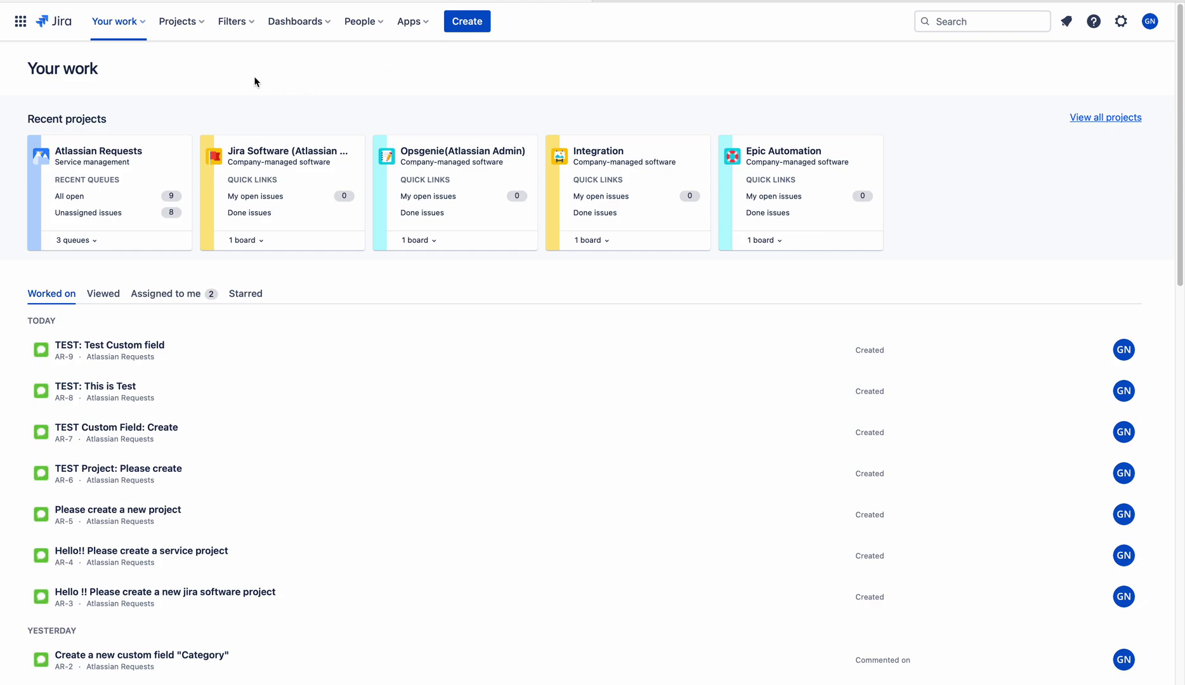
Step: Open the Atlassian Requests project's All open queue from Recent projects
{"action": "left_click", "coordinate": [86, 161]}
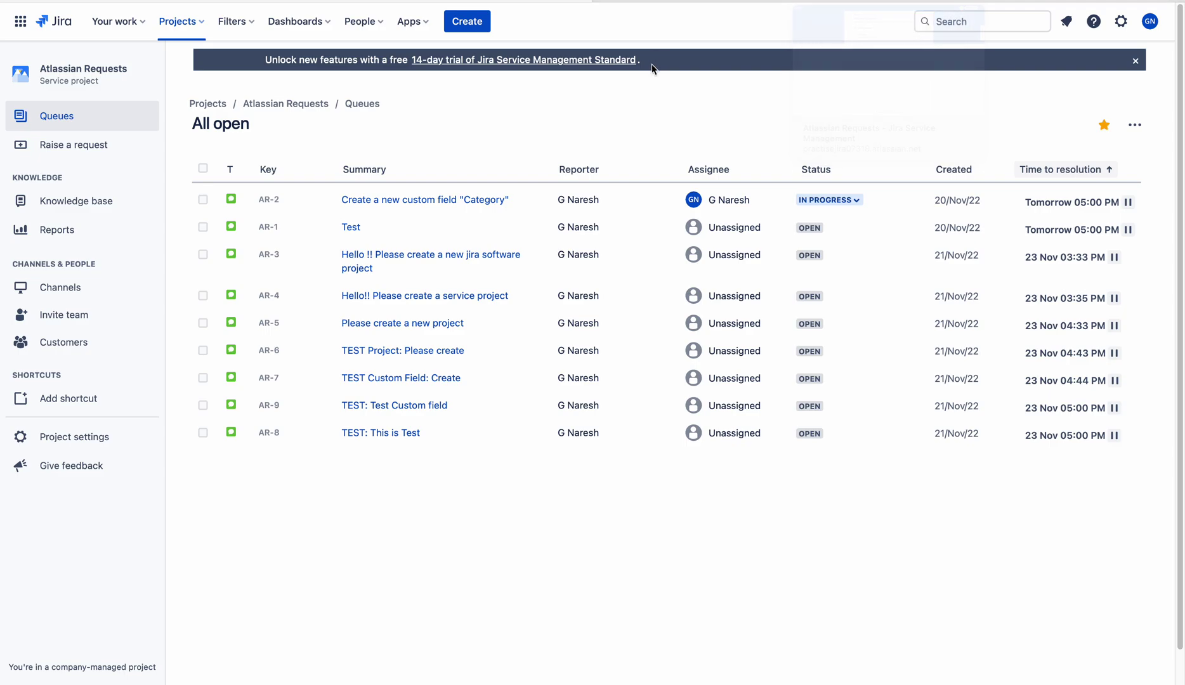
Step: In the help center, open the Jira Software > New Jira Project form, then cancel it
{"action": "left_click", "coordinate": [689, 3]}
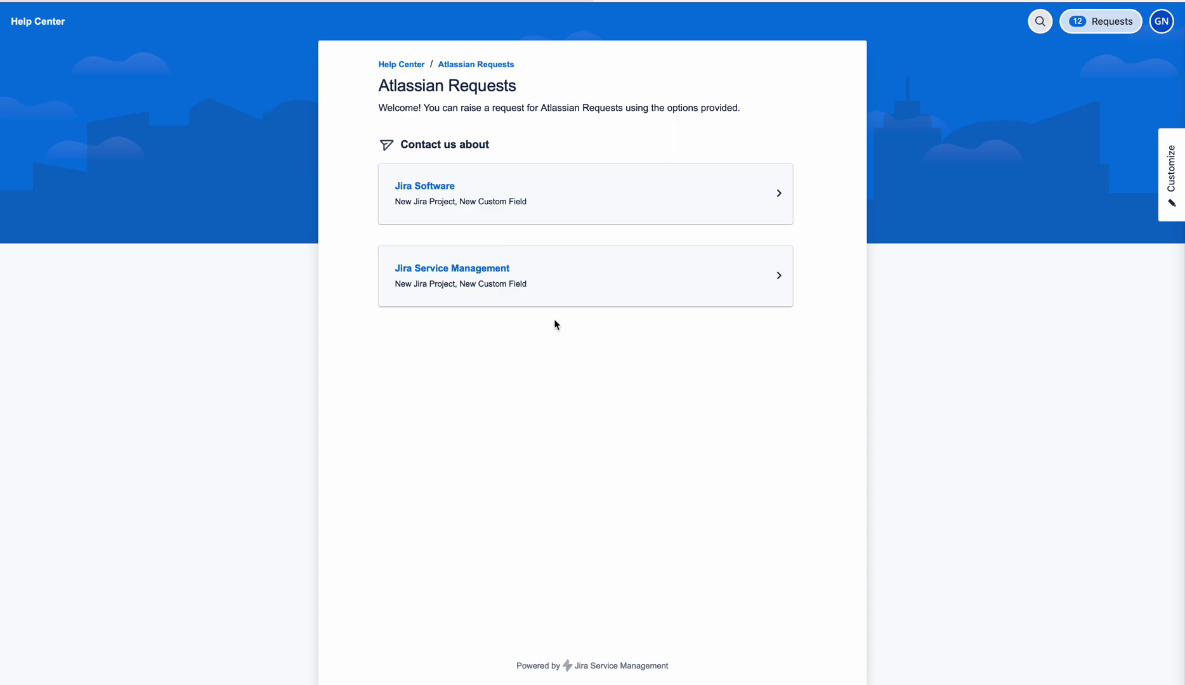
{"action": "left_click", "coordinate": [480, 209]}
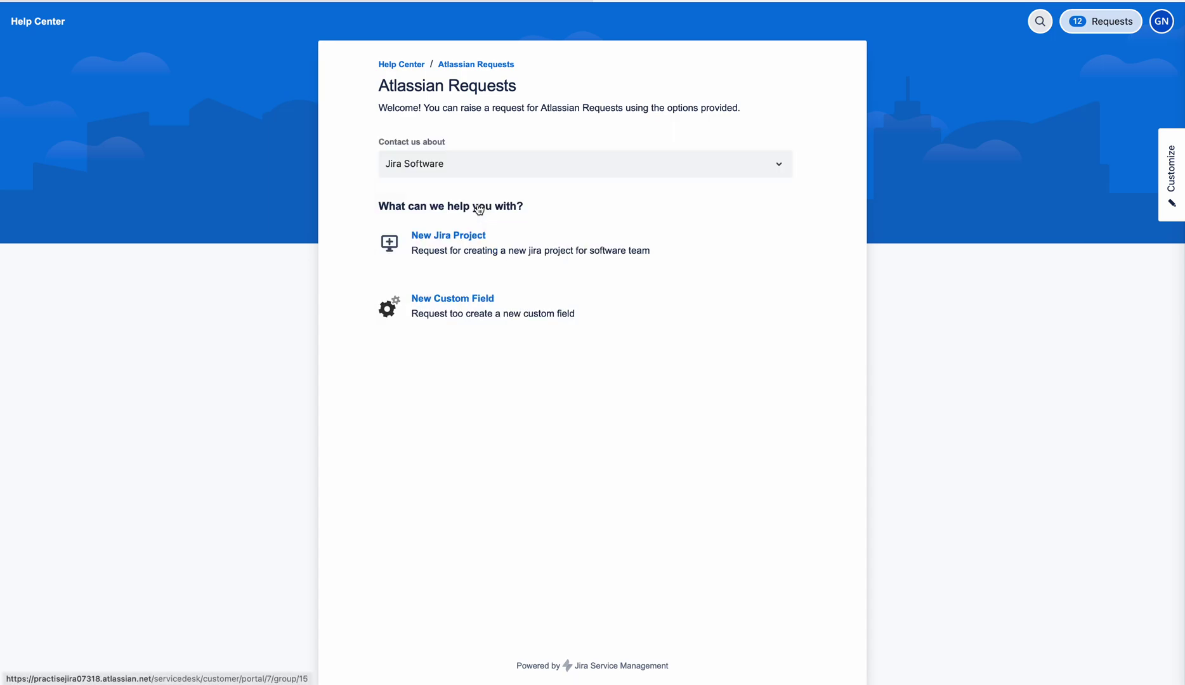
{"action": "left_click", "coordinate": [447, 238]}
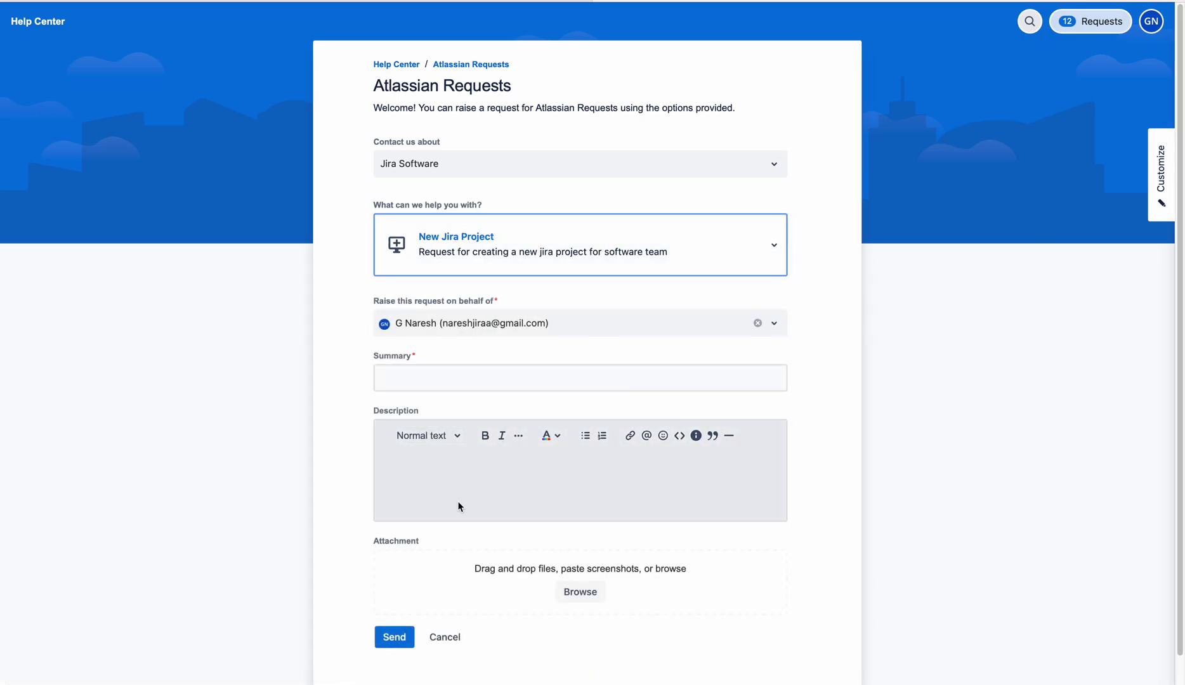
{"action": "left_click", "coordinate": [445, 637]}
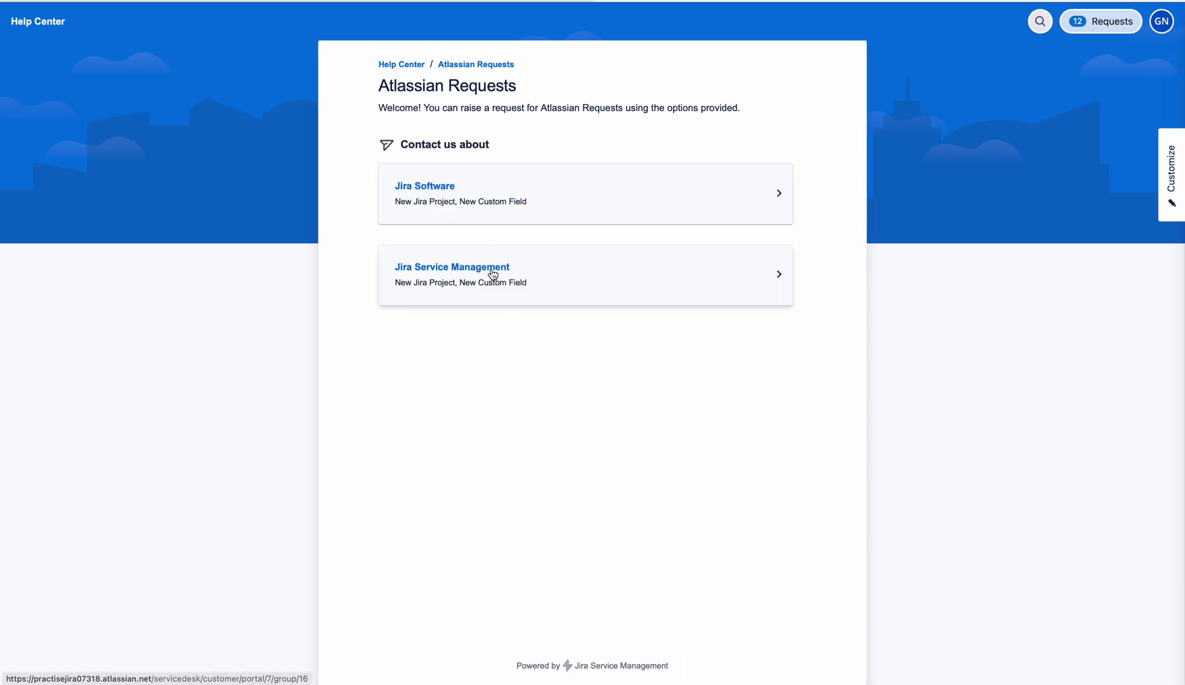
Step: Look over the Jira Service Management > New Custom Field form, then return to the All open queue
{"action": "left_click", "coordinate": [487, 274]}
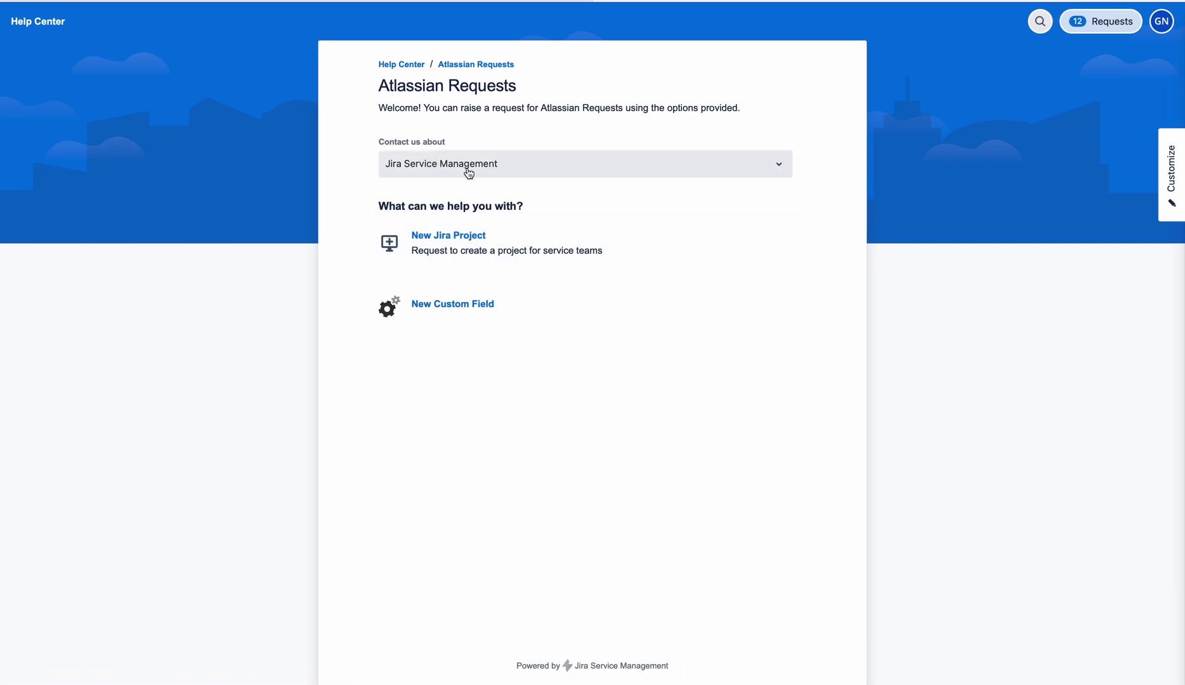
{"action": "left_click", "coordinate": [456, 320]}
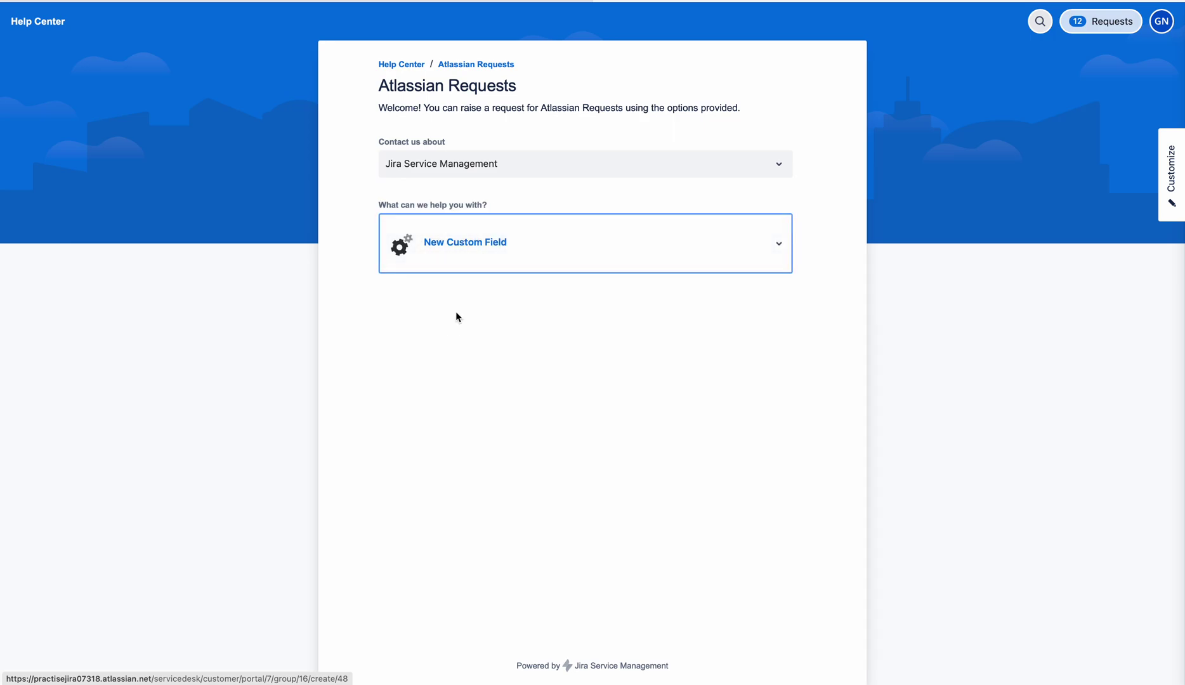
{"action": "left_click", "coordinate": [464, 372]}
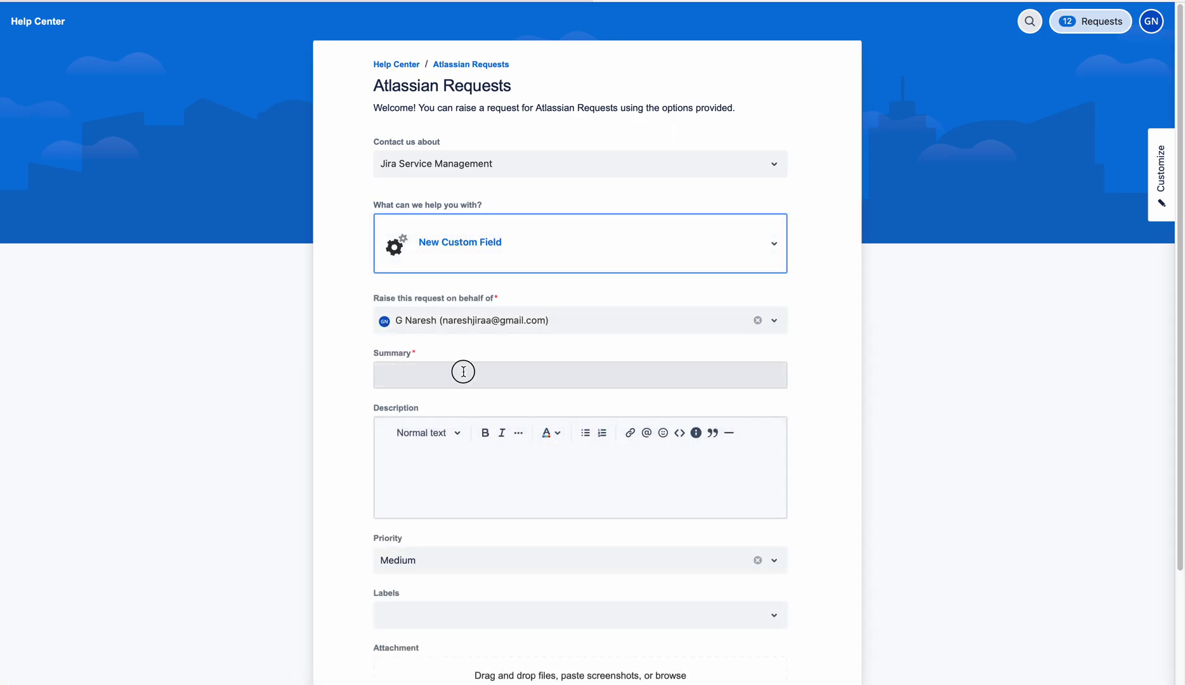
{"action": "left_click", "coordinate": [456, 470]}
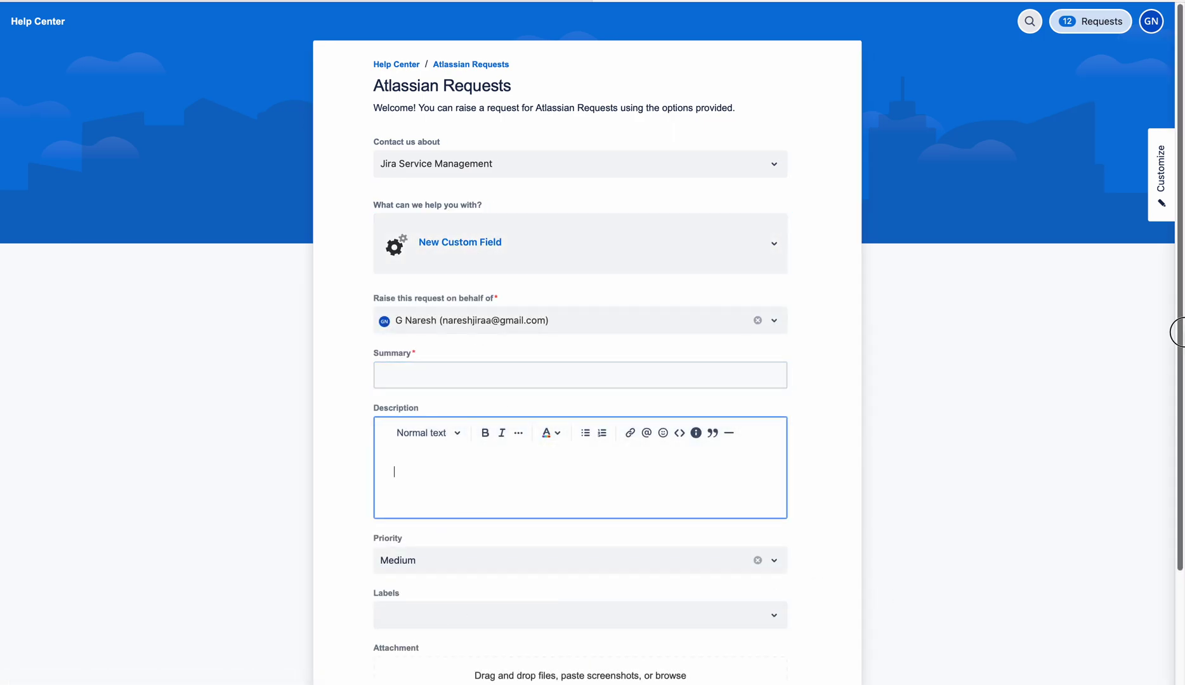
{"action": "scroll", "coordinate": [527, 631], "scroll_direction": "down", "scroll_amount": 3}
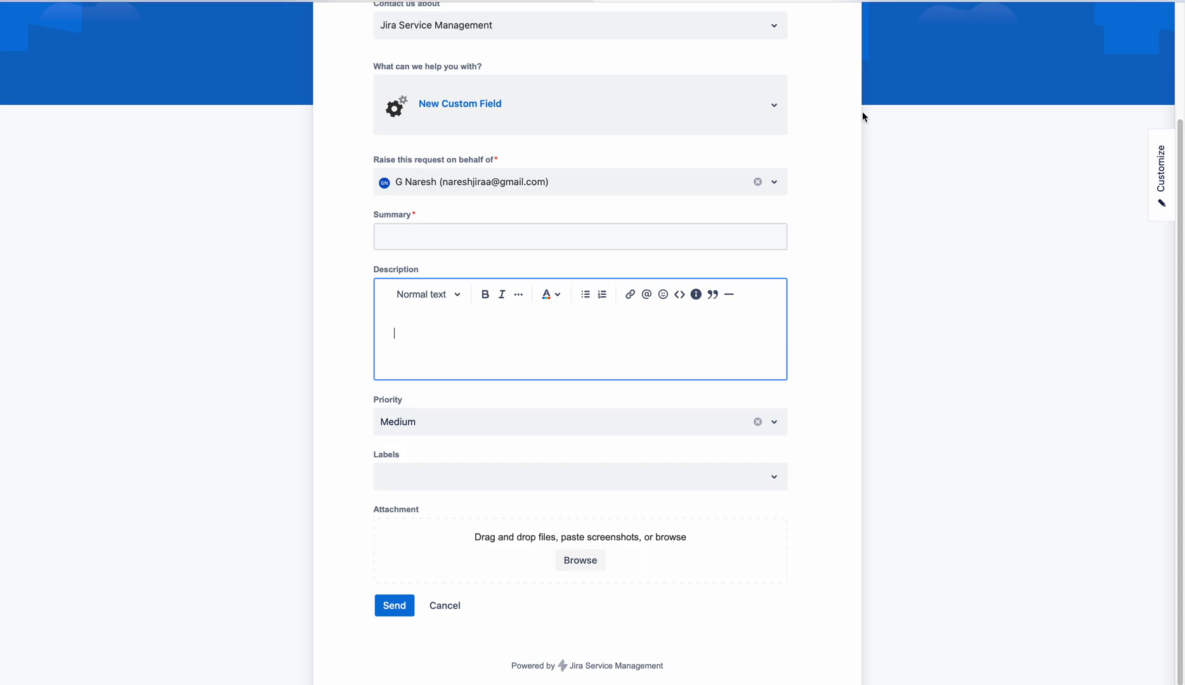
{"action": "scroll", "coordinate": [1066, 263], "scroll_direction": "up", "scroll_amount": 3}
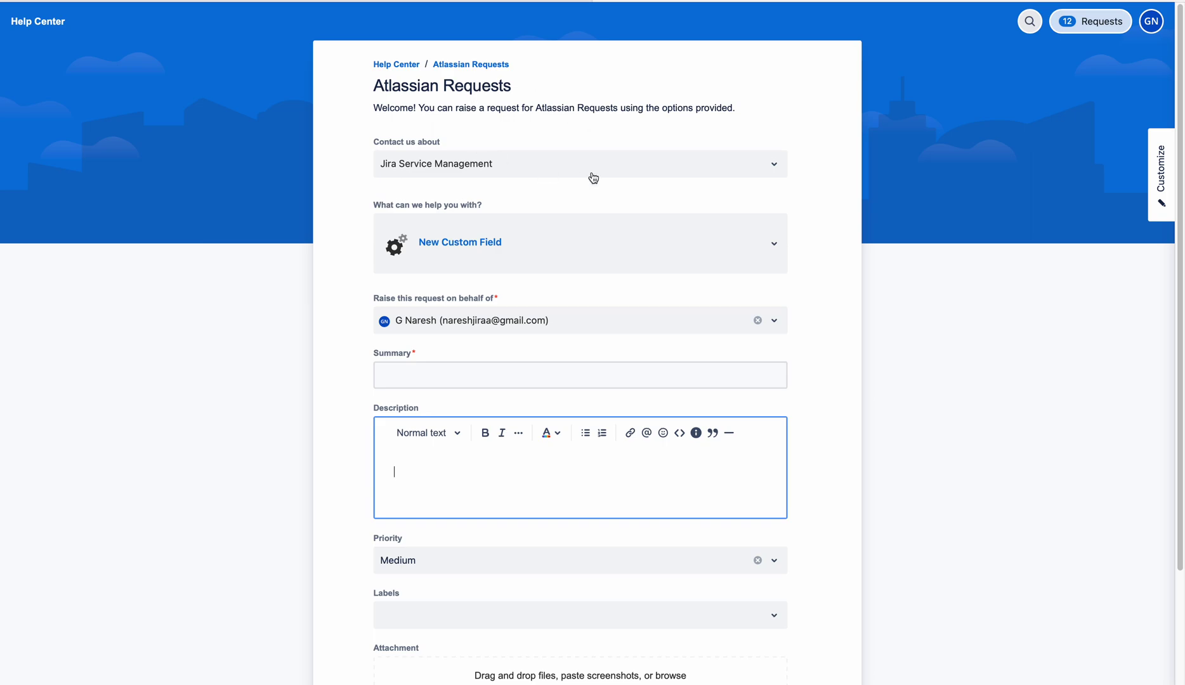
{"action": "key", "text": "alt+Left"}
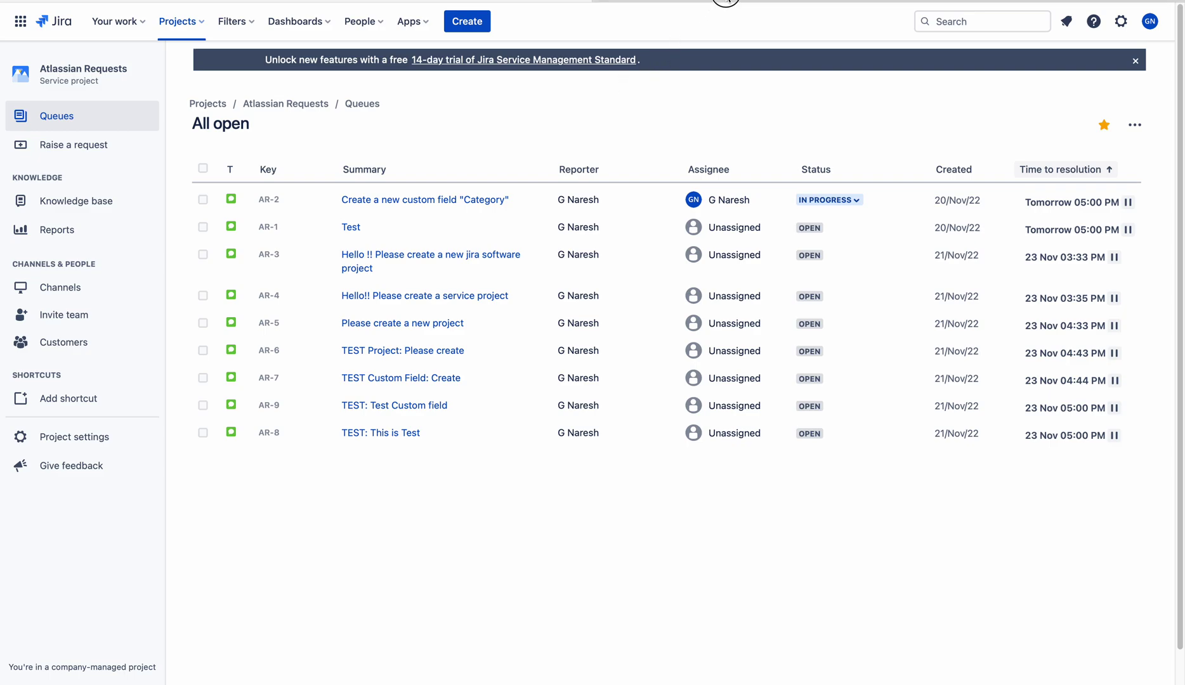
{"action": "left_click", "coordinate": [571, 3]}
{"action": "left_click", "coordinate": [460, 65]}
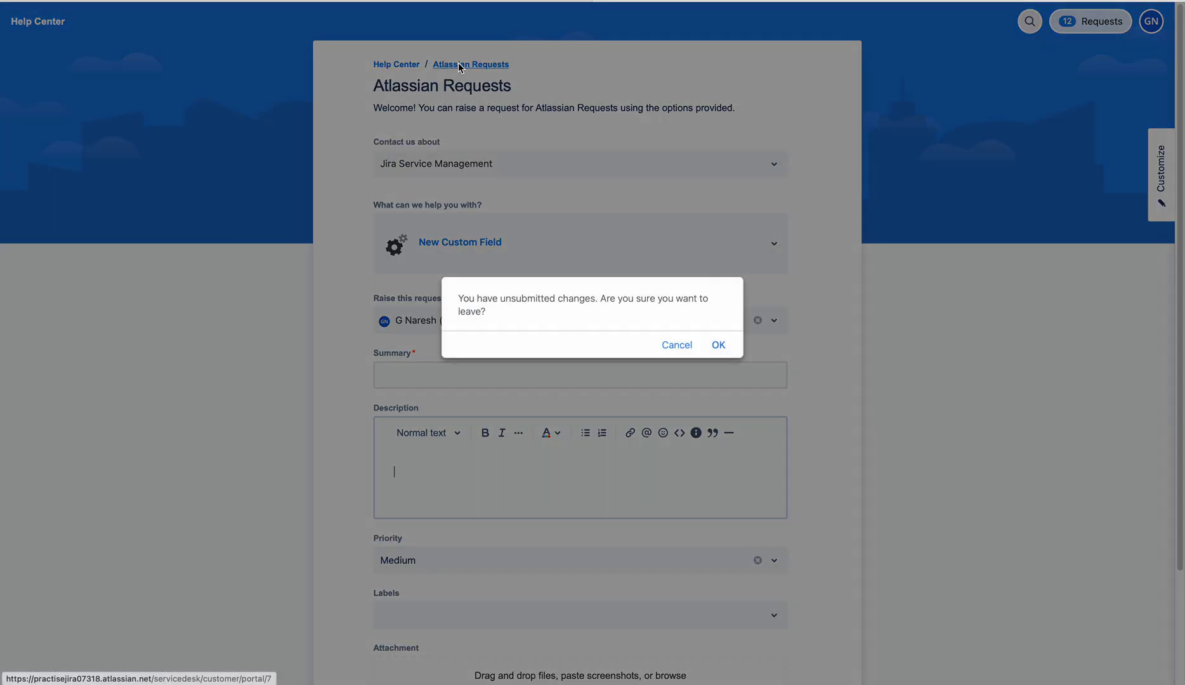
{"action": "left_click", "coordinate": [719, 346]}
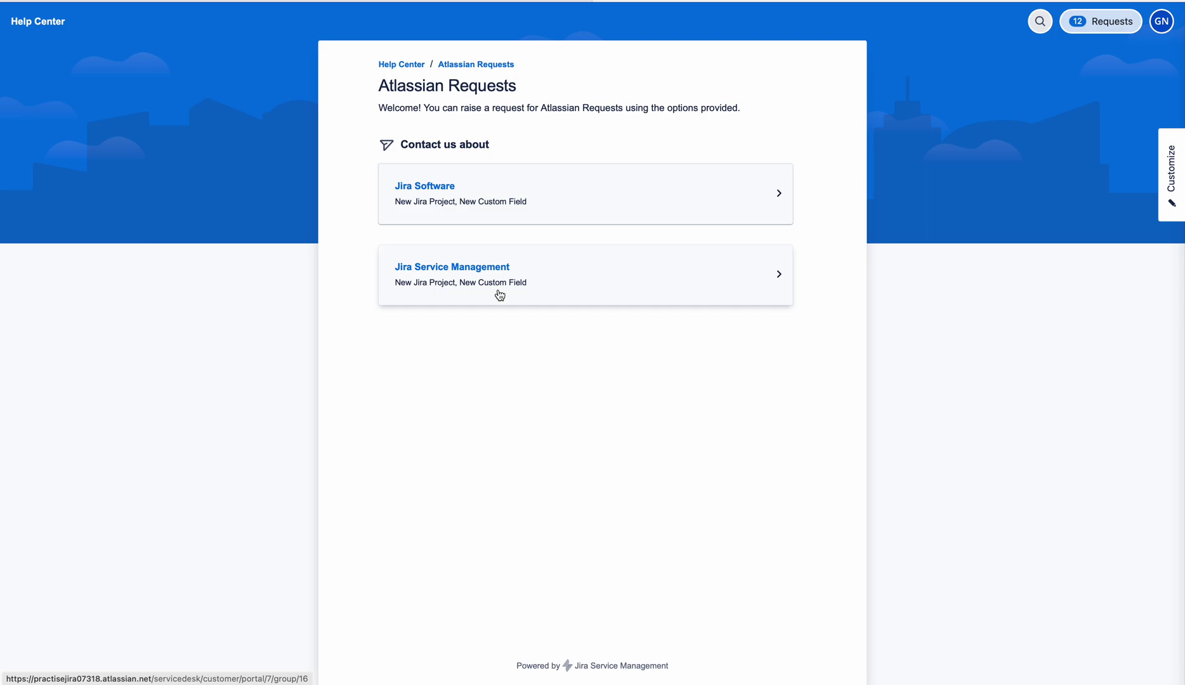
{"action": "left_click", "coordinate": [487, 267]}
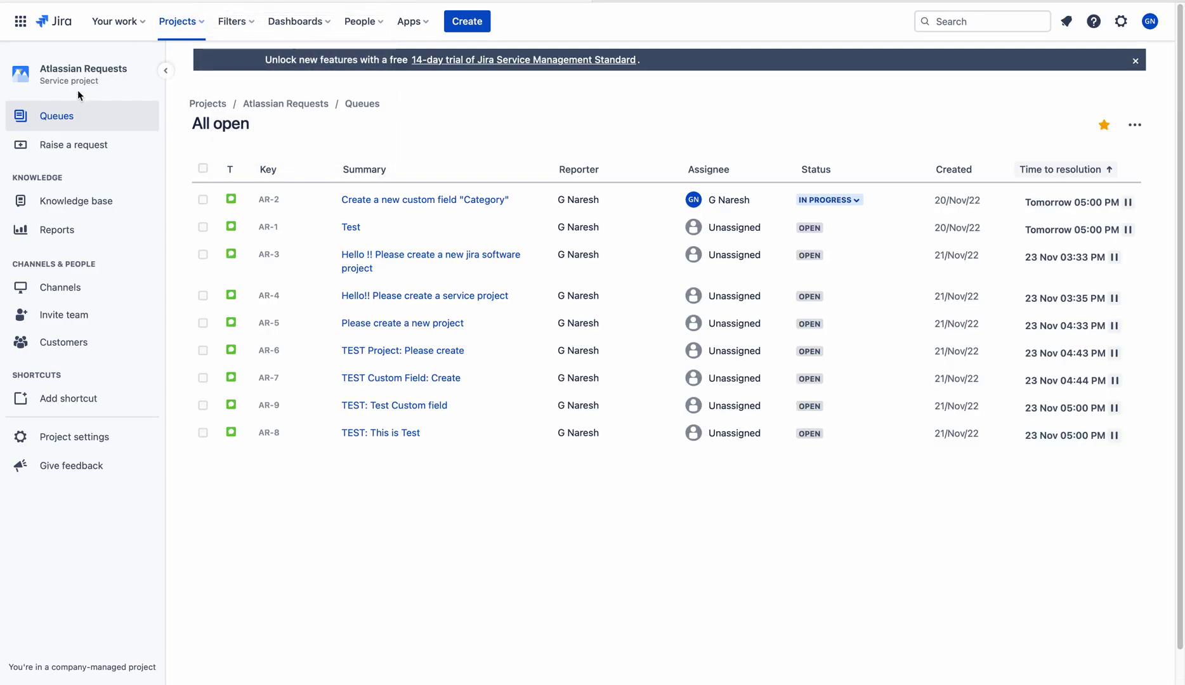
Step: From Manage queues, create a new queue named 'New Jira Project'
{"action": "left_click", "coordinate": [57, 122]}
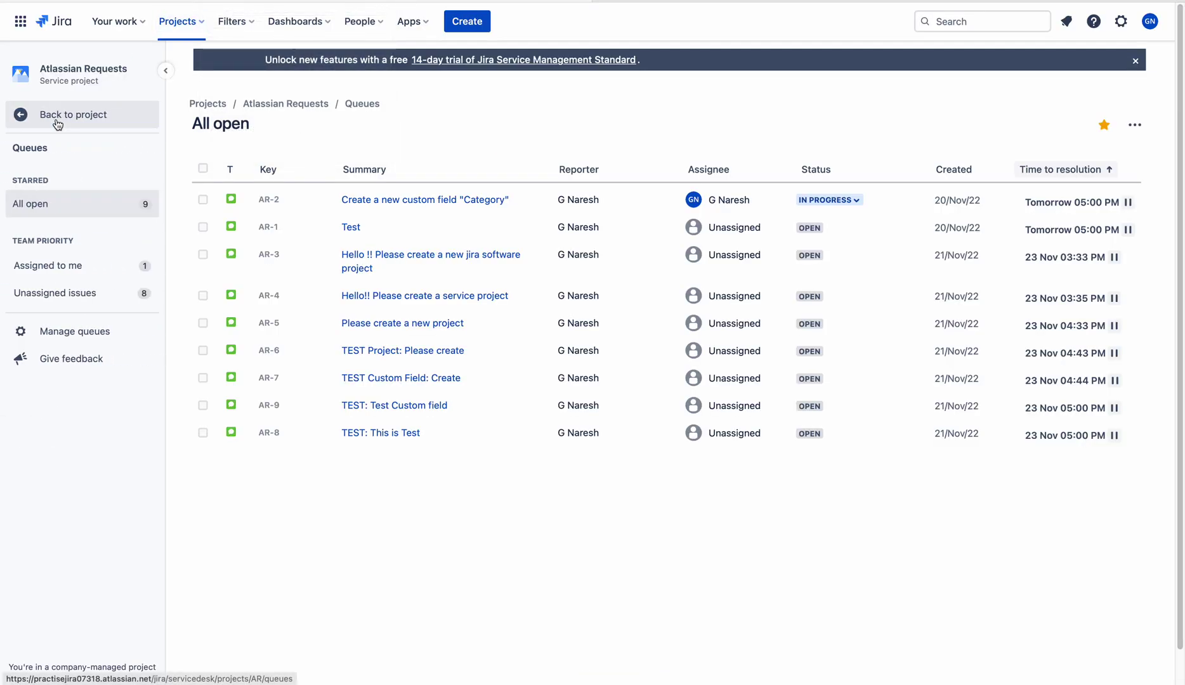
{"action": "left_click", "coordinate": [76, 336]}
{"action": "left_click", "coordinate": [761, 71]}
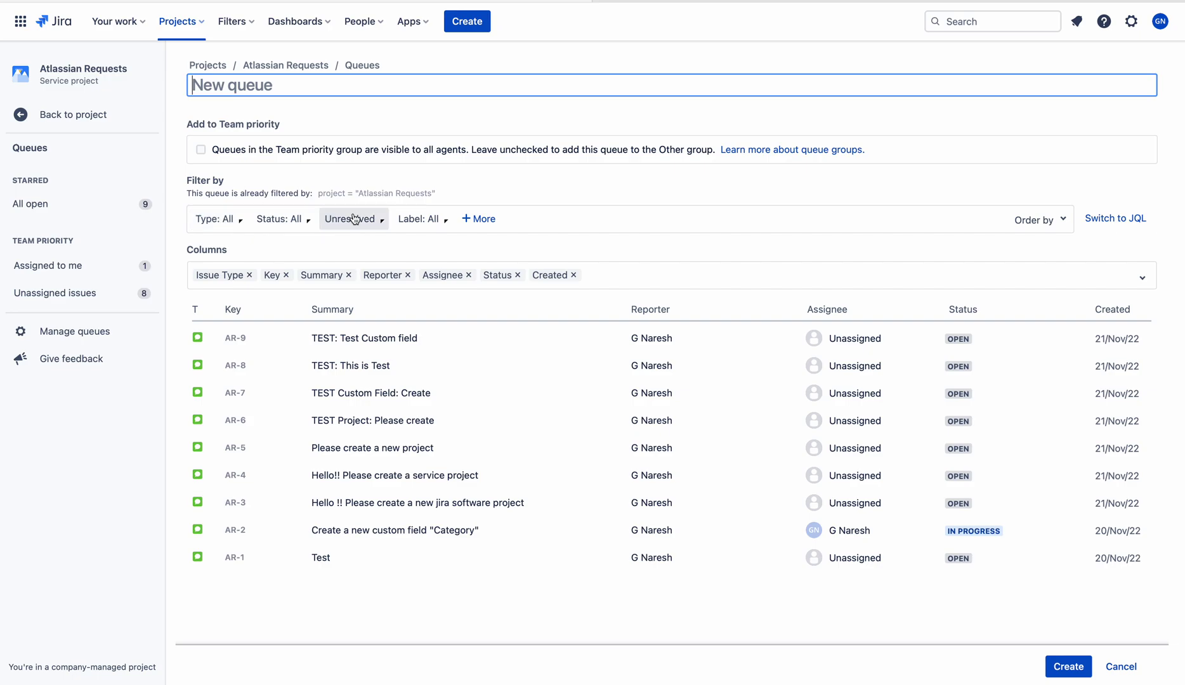
{"action": "type", "text": "New Jira"}
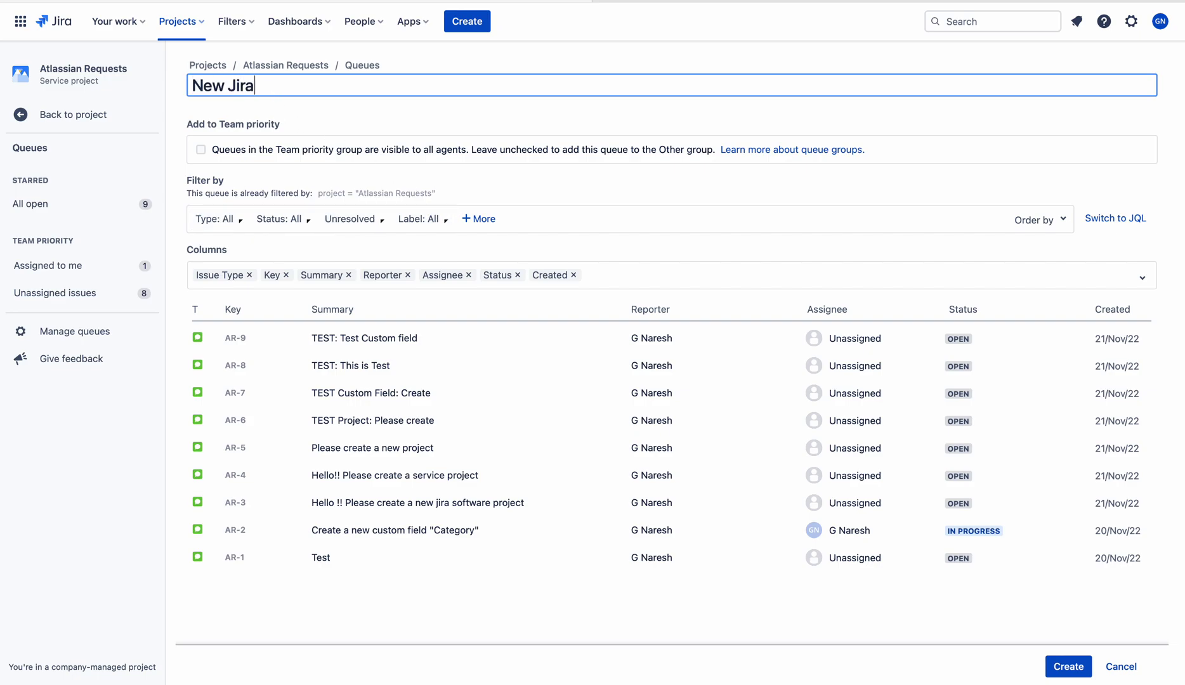
{"action": "type", "text": " Project"}
Step: Review the Type, Status, Resolution, Label and More filter options
{"action": "left_click", "coordinate": [222, 219]}
{"action": "left_click", "coordinate": [273, 220]}
{"action": "left_click", "coordinate": [352, 219]}
{"action": "left_click", "coordinate": [420, 220]}
{"action": "left_click", "coordinate": [478, 219]}
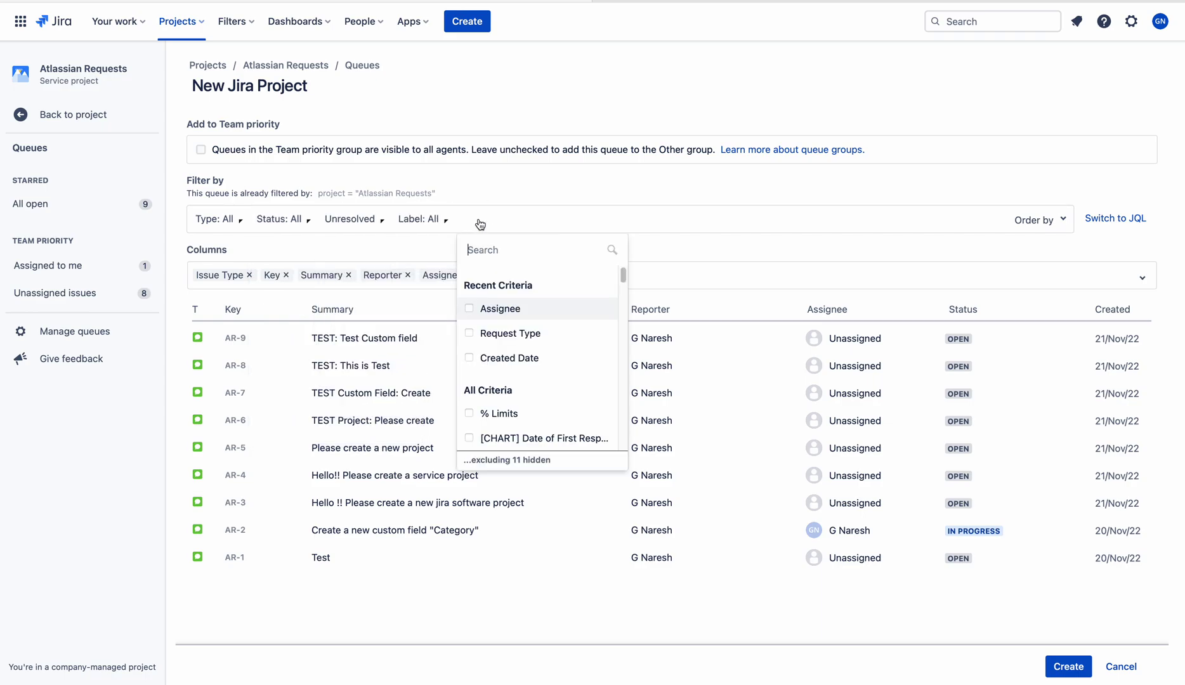
{"action": "left_click", "coordinate": [685, 240]}
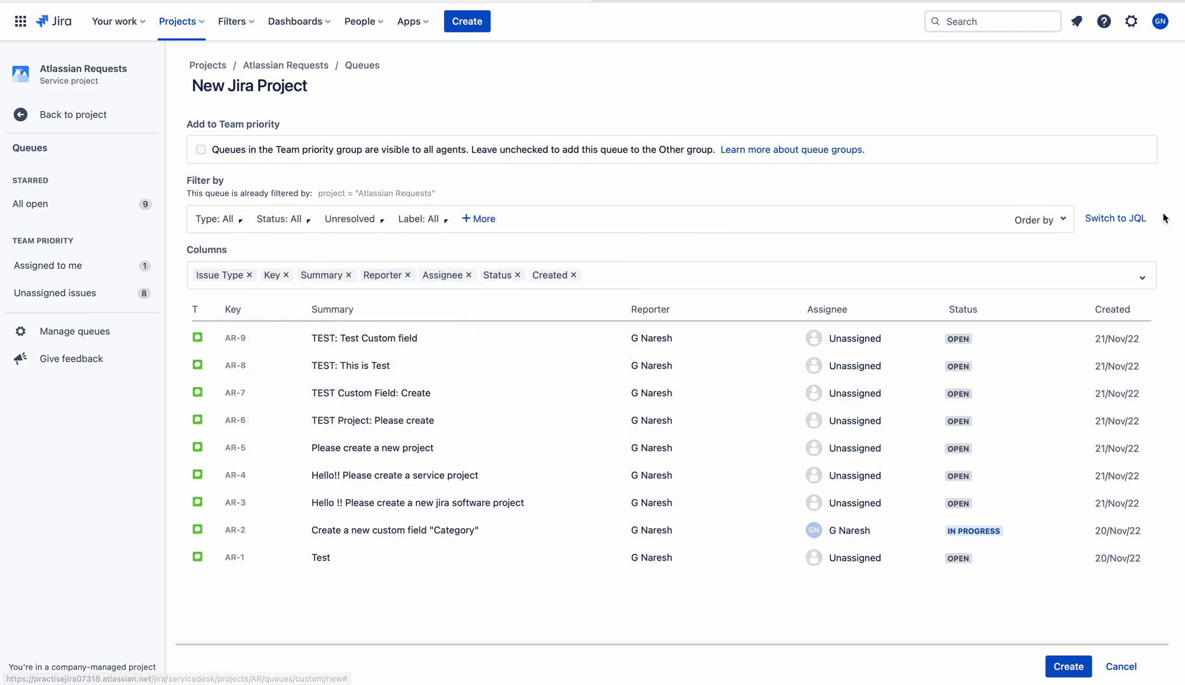
Step: Switch the filter to JQL and delete the resolution = Unresolved condition
{"action": "left_click", "coordinate": [1132, 222]}
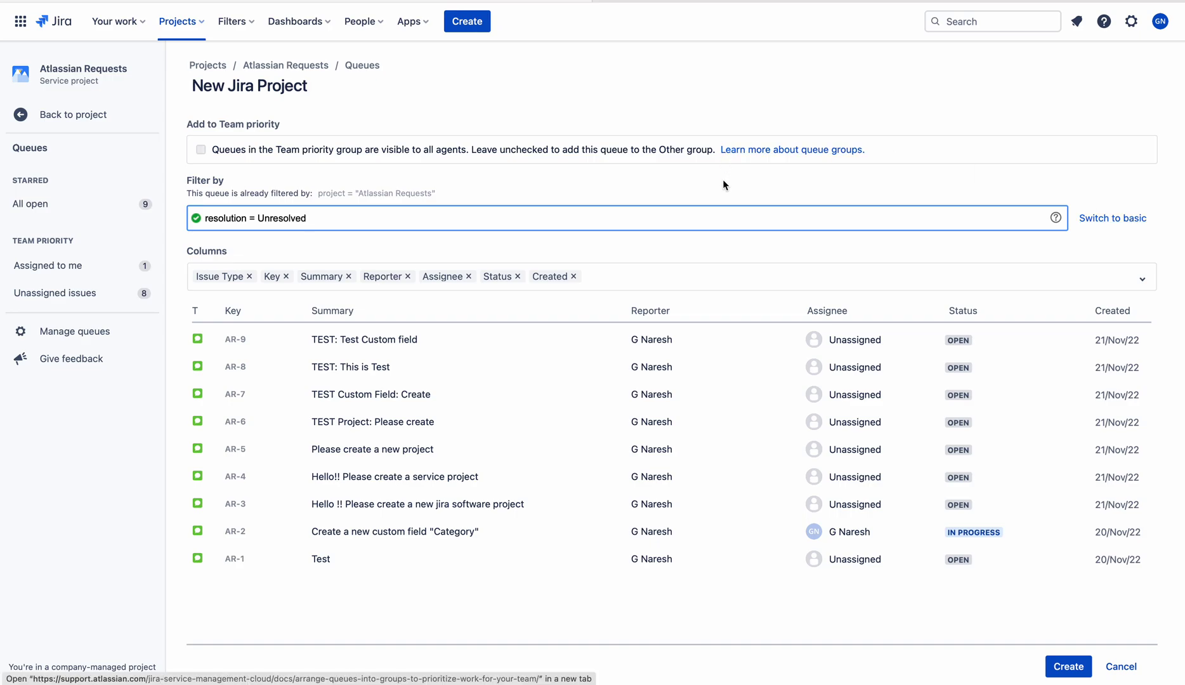
{"action": "left_click_drag", "start_coordinate": [365, 220], "coordinate": [169, 201]}
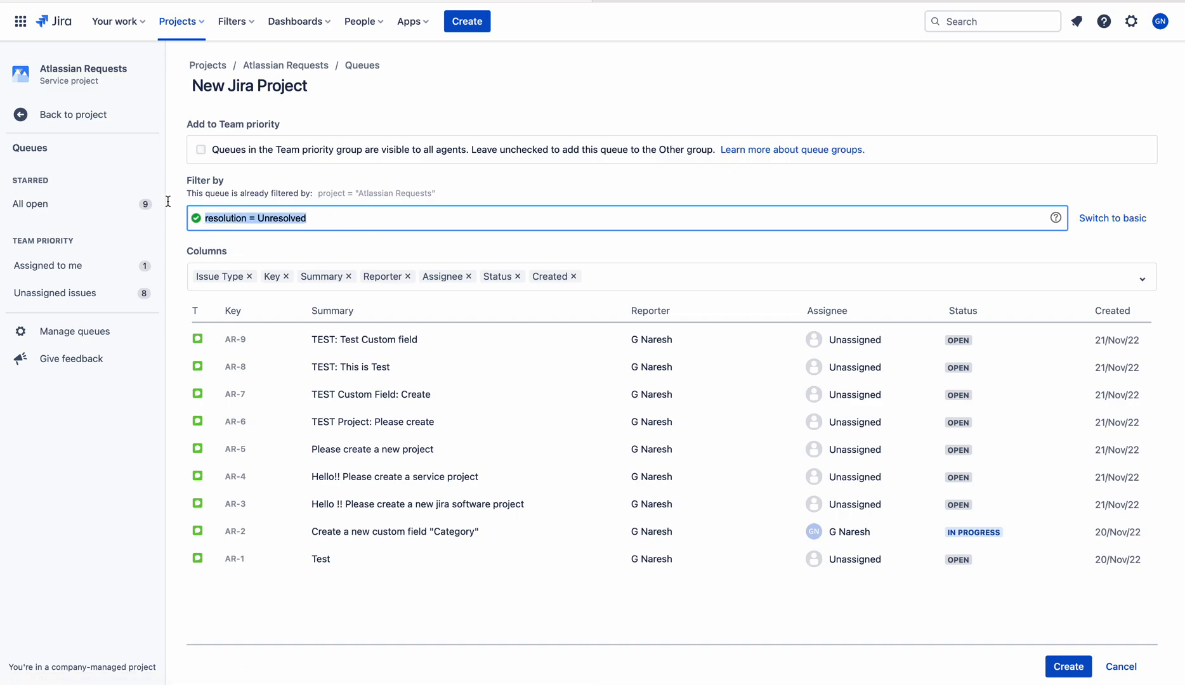
{"action": "key", "text": "BackSpace"}
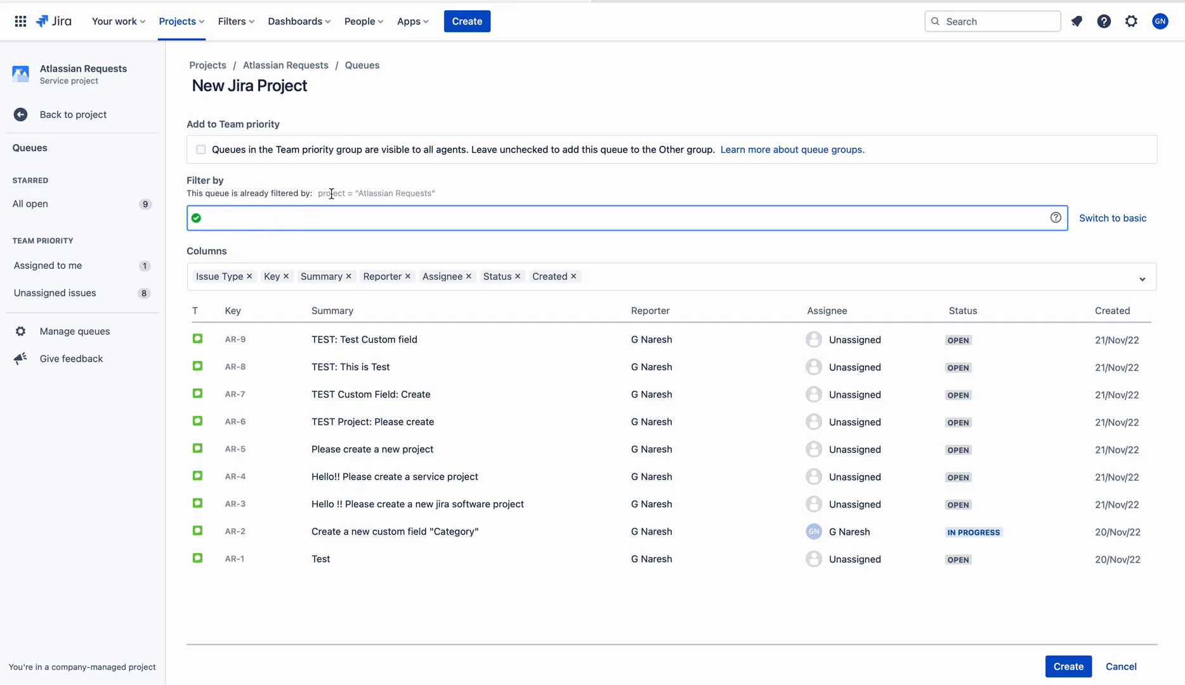
{"action": "left_click_drag", "start_coordinate": [188, 193], "coordinate": [455, 191]}
{"action": "left_click", "coordinate": [455, 195]}
Step: Type 'project' in the JQL filter, then dismiss the suggestions and erase it
{"action": "left_click", "coordinate": [322, 221]}
{"action": "type", "text": "pro"}
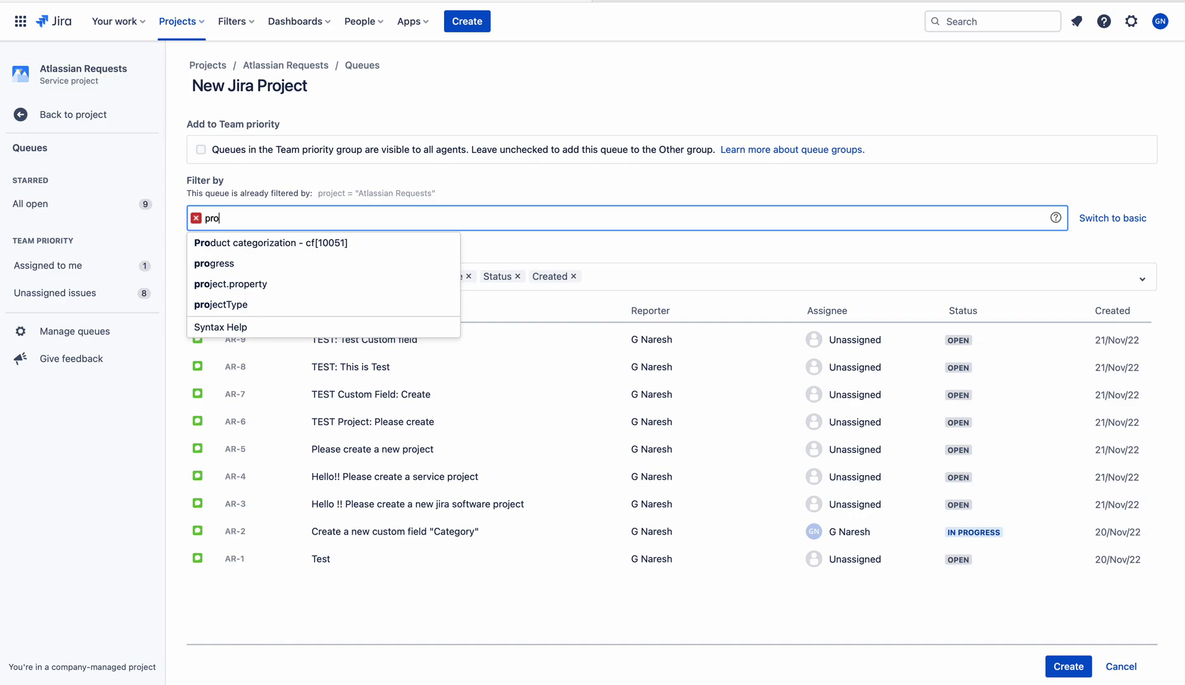
{"action": "type", "text": "ject"}
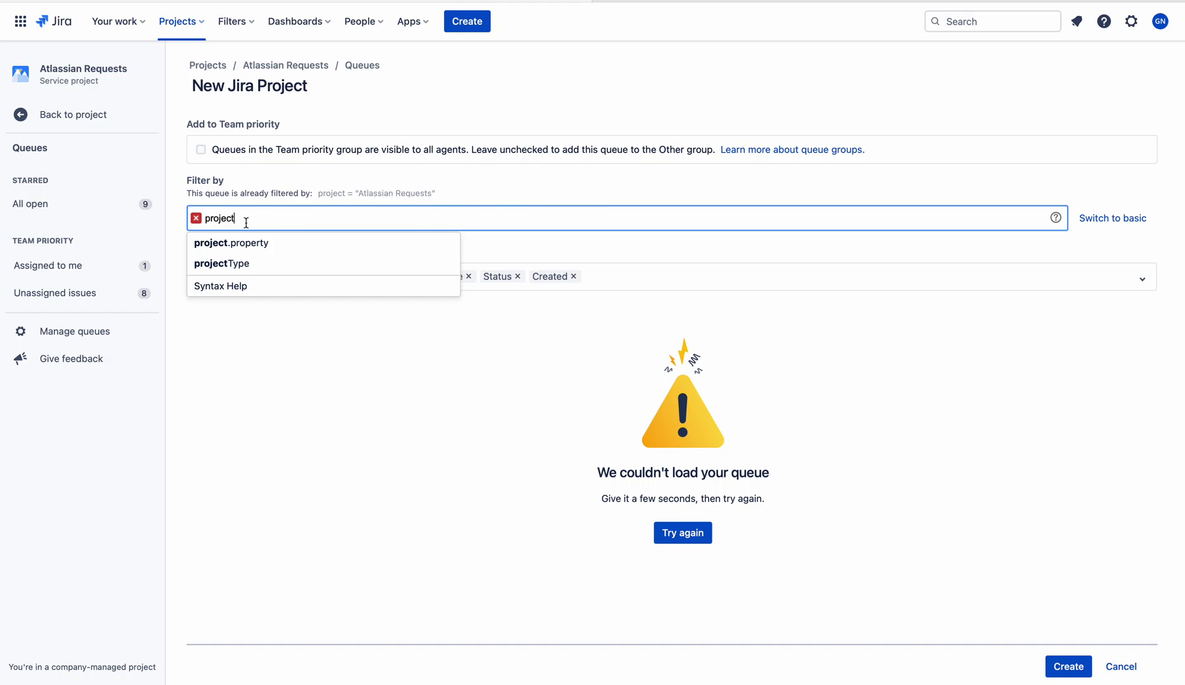
{"action": "key", "text": "Escape"}
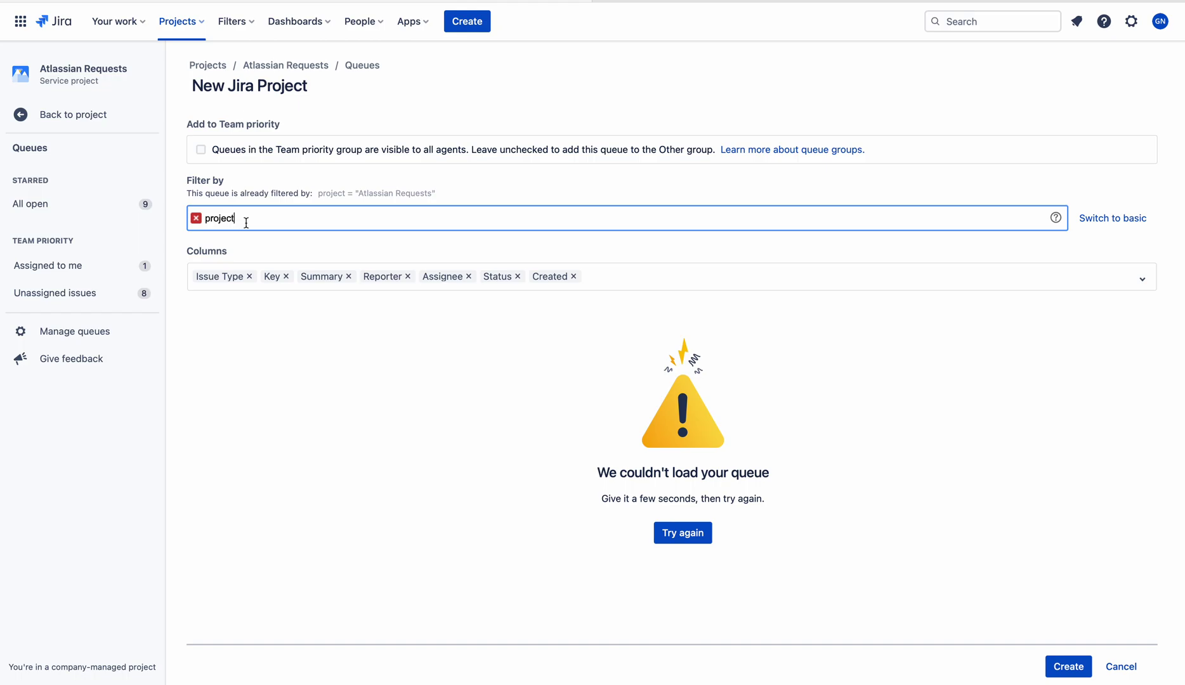
{"action": "key", "text": "BackSpace"}
{"action": "key", "text": "BackSpace"}
{"action": "key", "text": "BackSpace"}
{"action": "key", "text": "BackSpace"}
{"action": "key", "text": "BackSpace"}
{"action": "key", "text": "BackSpace"}
{"action": "key", "text": "BackSpace"}
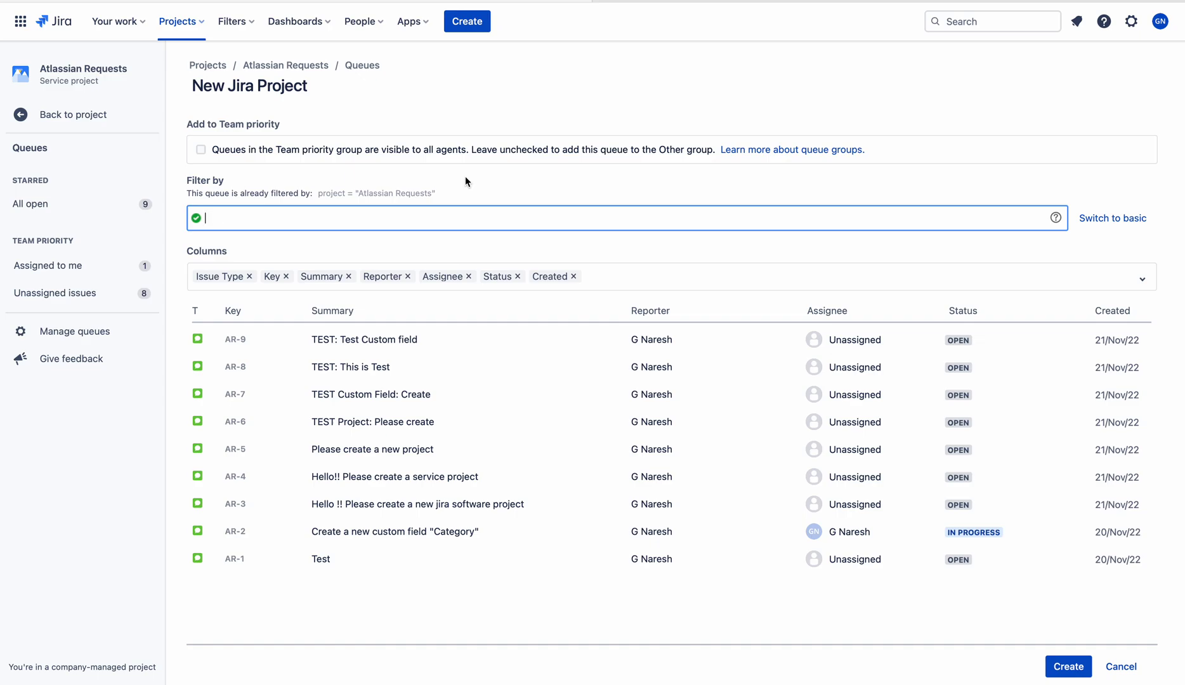
Step: Submit a Jira Software > New Jira Project request with summary and description 'Test'
{"action": "left_click", "coordinate": [818, 2]}
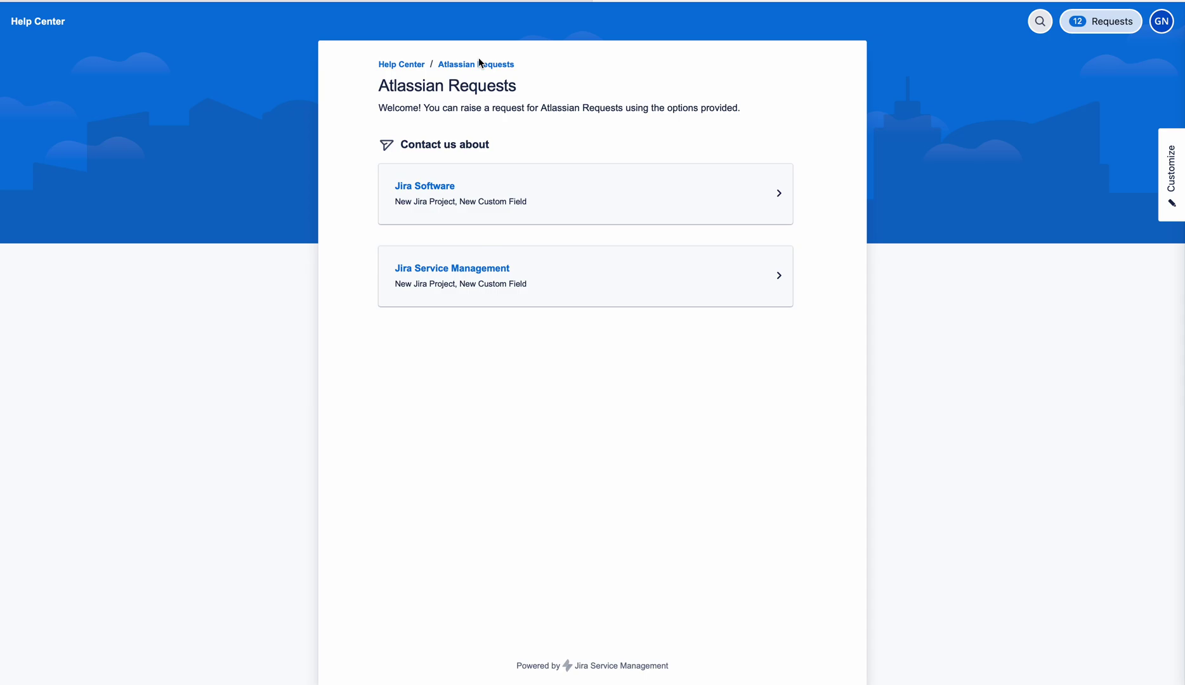
{"action": "left_click", "coordinate": [437, 194]}
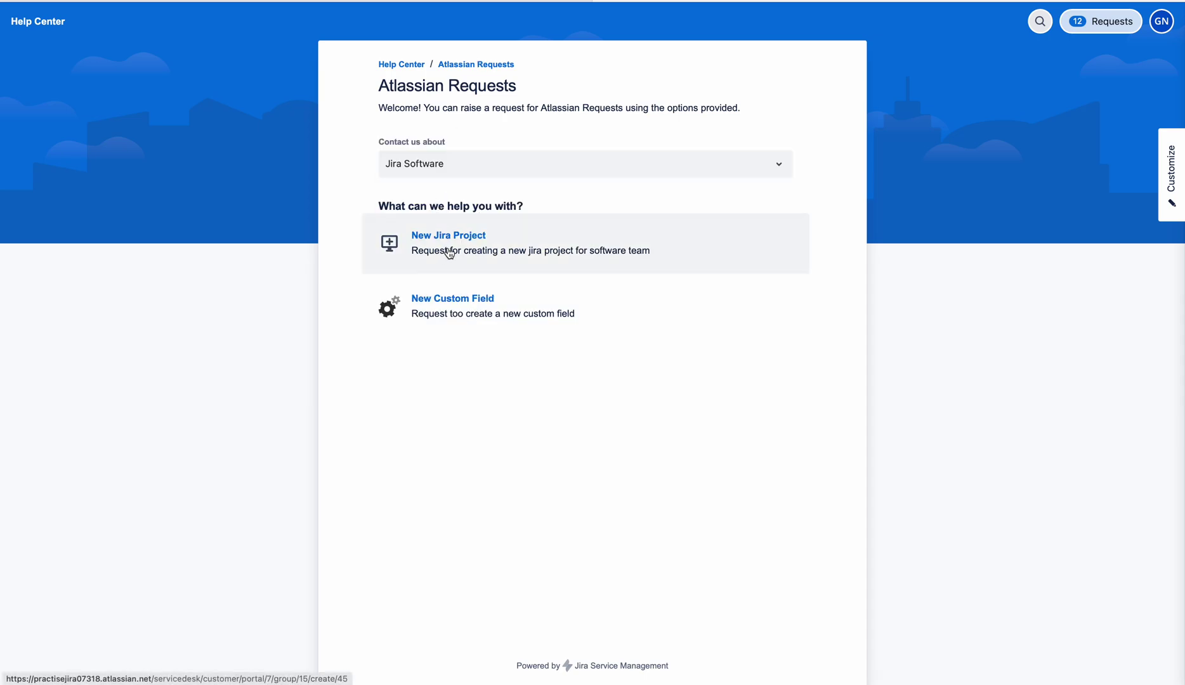
{"action": "left_click", "coordinate": [449, 253]}
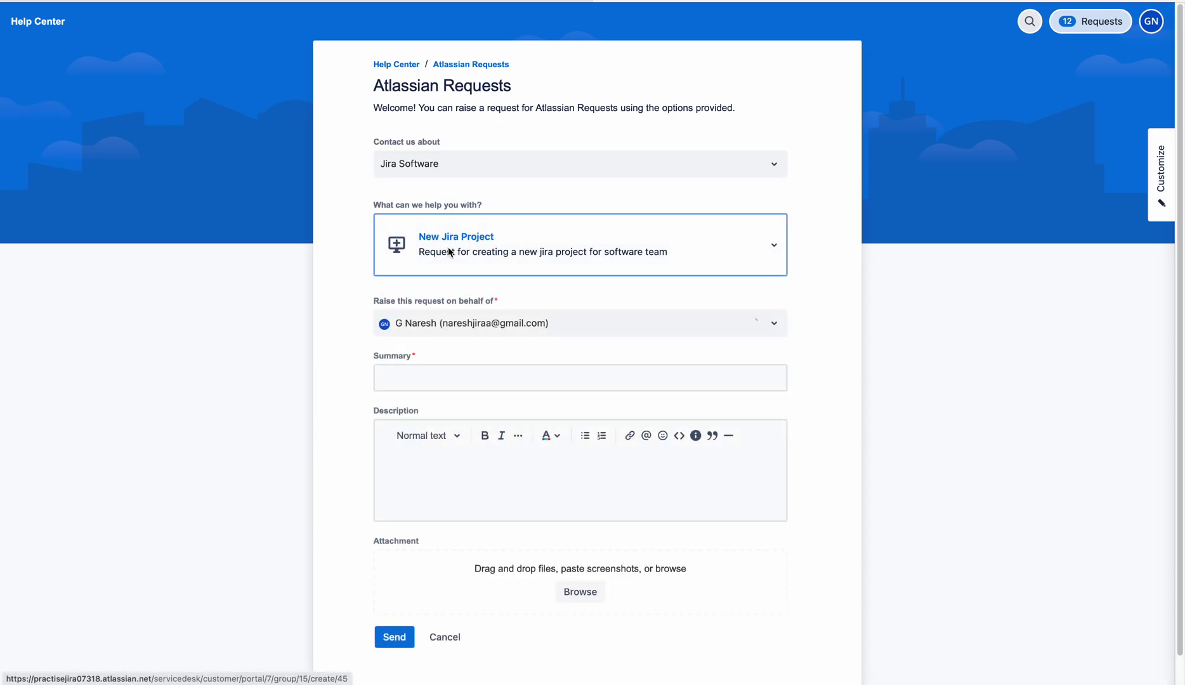
{"action": "left_click", "coordinate": [448, 375]}
{"action": "type", "text": "Test"}
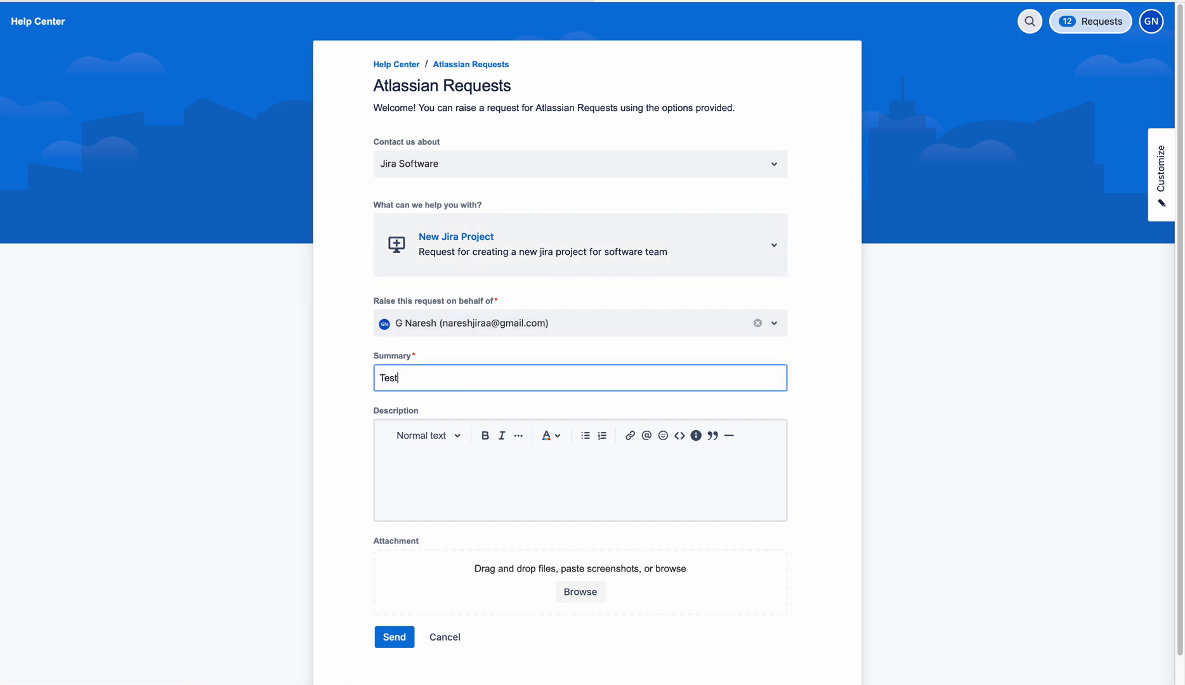
{"action": "left_click", "coordinate": [441, 461]}
{"action": "type", "text": "Test"}
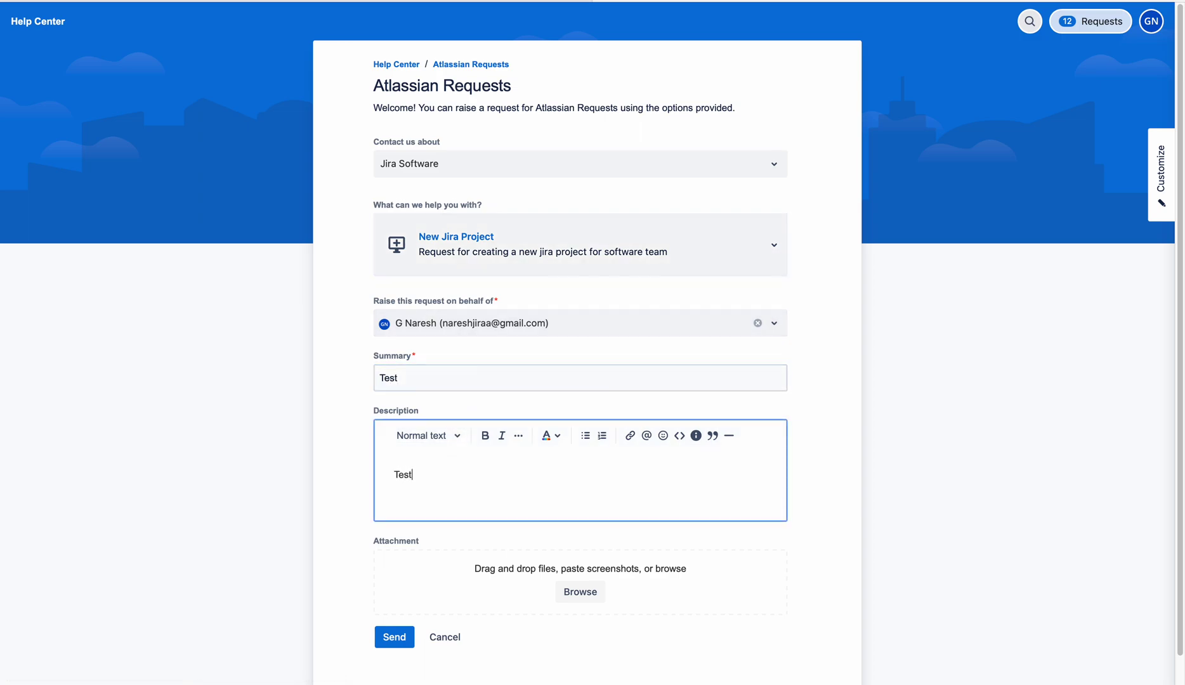
{"action": "left_click", "coordinate": [392, 639]}
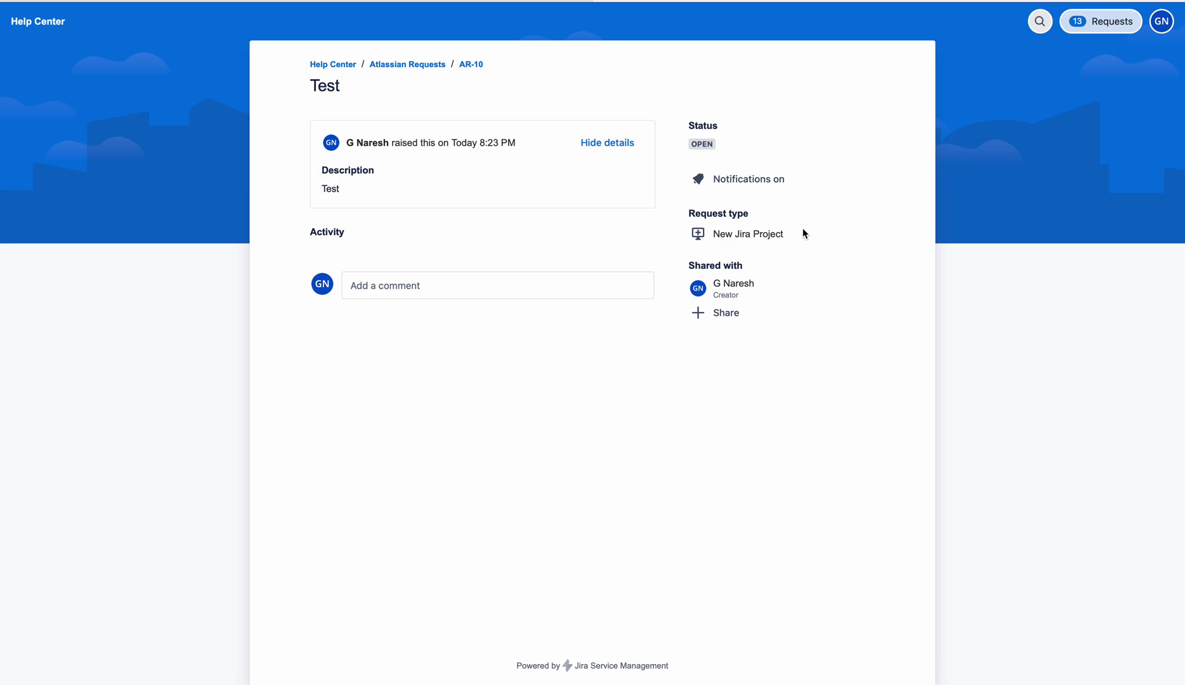
Step: Start the JQL filter with the Request Type field and the 'in (' operator
{"action": "mouse_move", "coordinate": [688, 218]}
{"action": "left_mouse_down"}
{"action": "mouse_move", "coordinate": [756, 213]}
{"action": "mouse_move", "coordinate": [688, 213]}
{"action": "left_mouse_up"}
{"action": "left_click", "coordinate": [754, 210]}
{"action": "left_click_drag", "start_coordinate": [787, 234], "coordinate": [682, 212]}
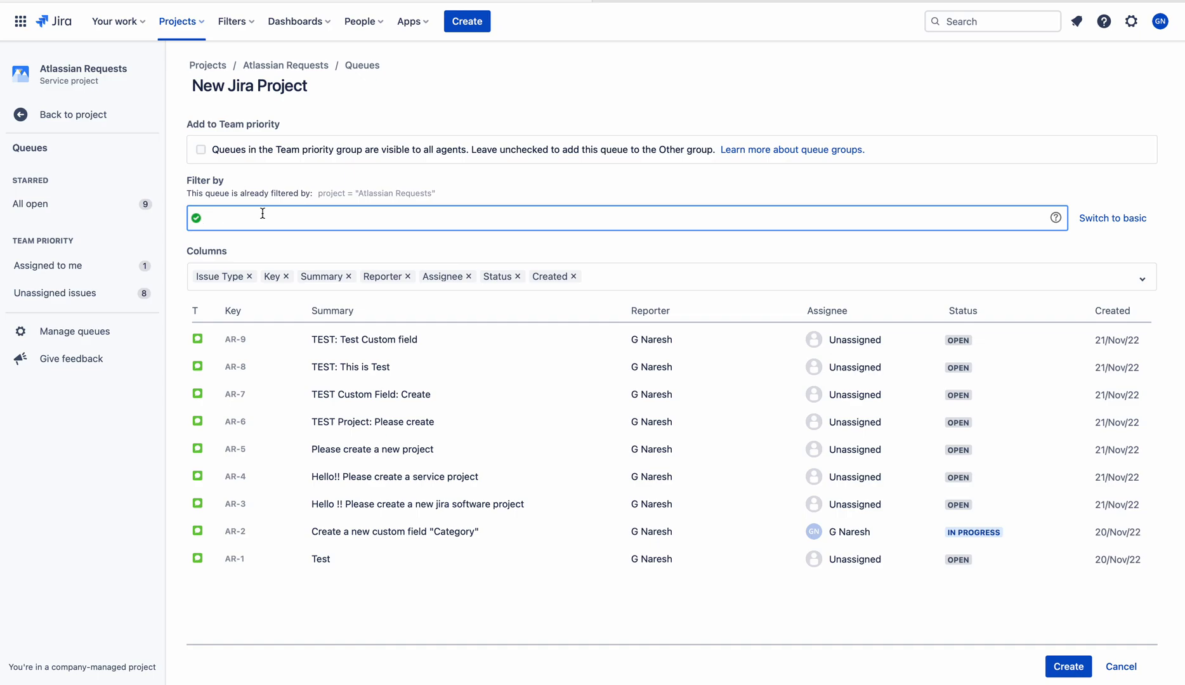
{"action": "type", "text": "request"}
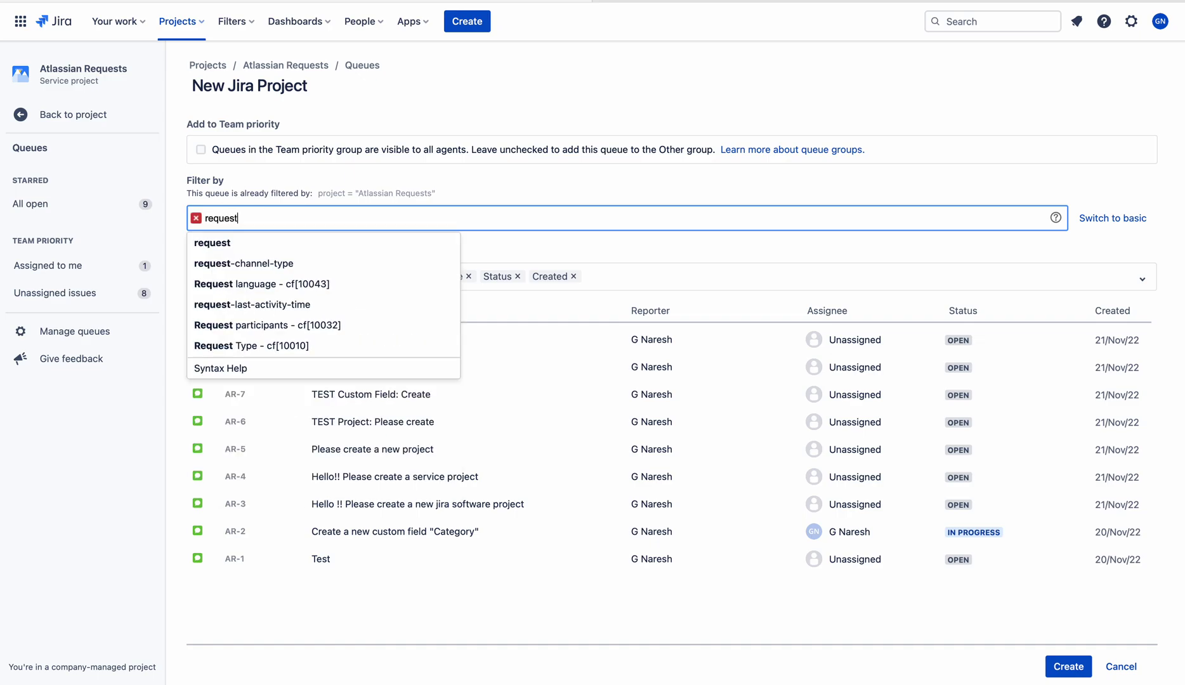
{"action": "left_click", "coordinate": [245, 344]}
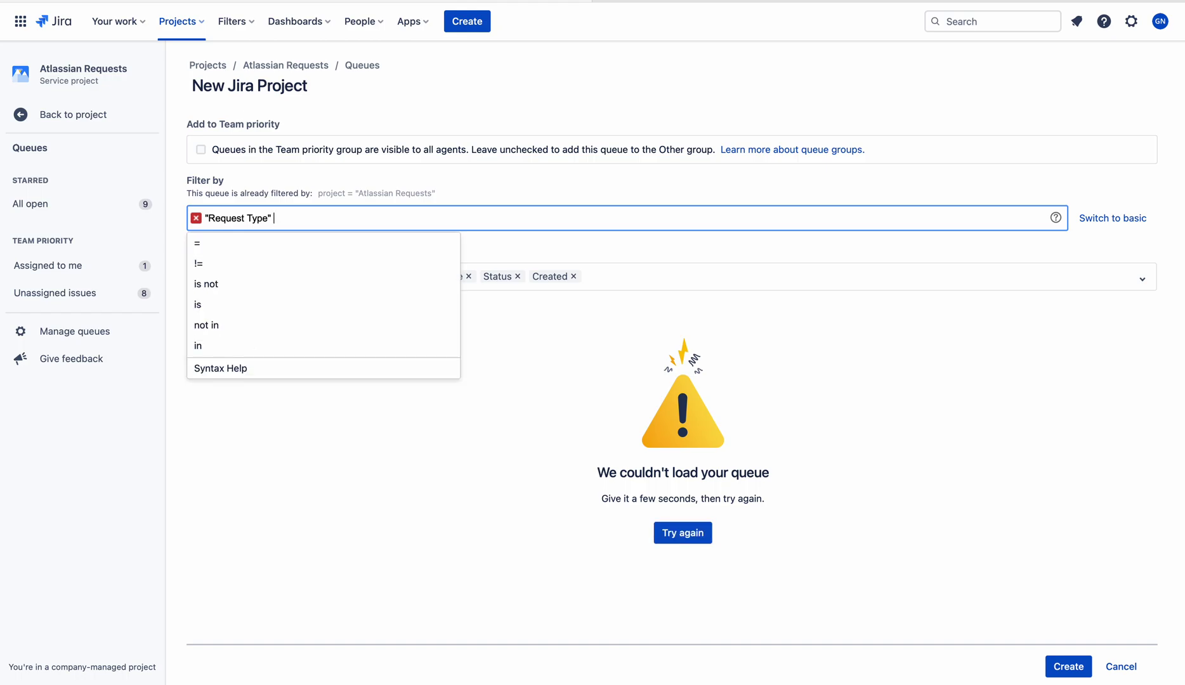
{"action": "type", "text": "="}
{"action": "key", "text": "BackSpace"}
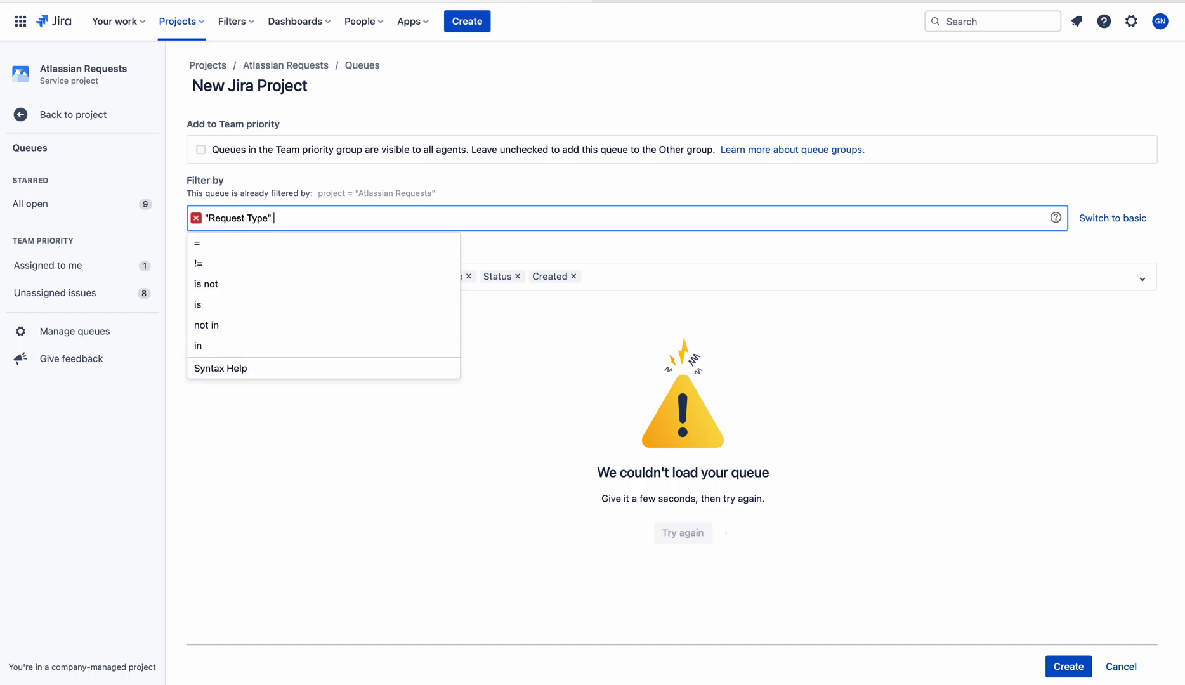
{"action": "type", "text": "in "}
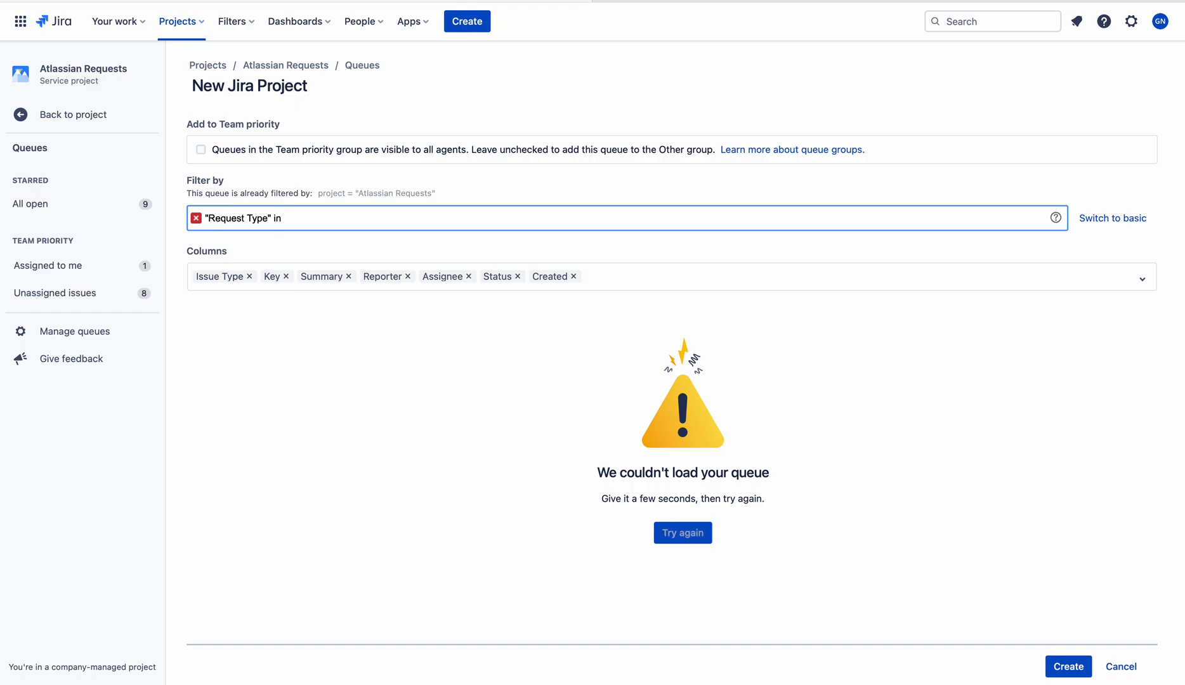
{"action": "type", "text": "("}
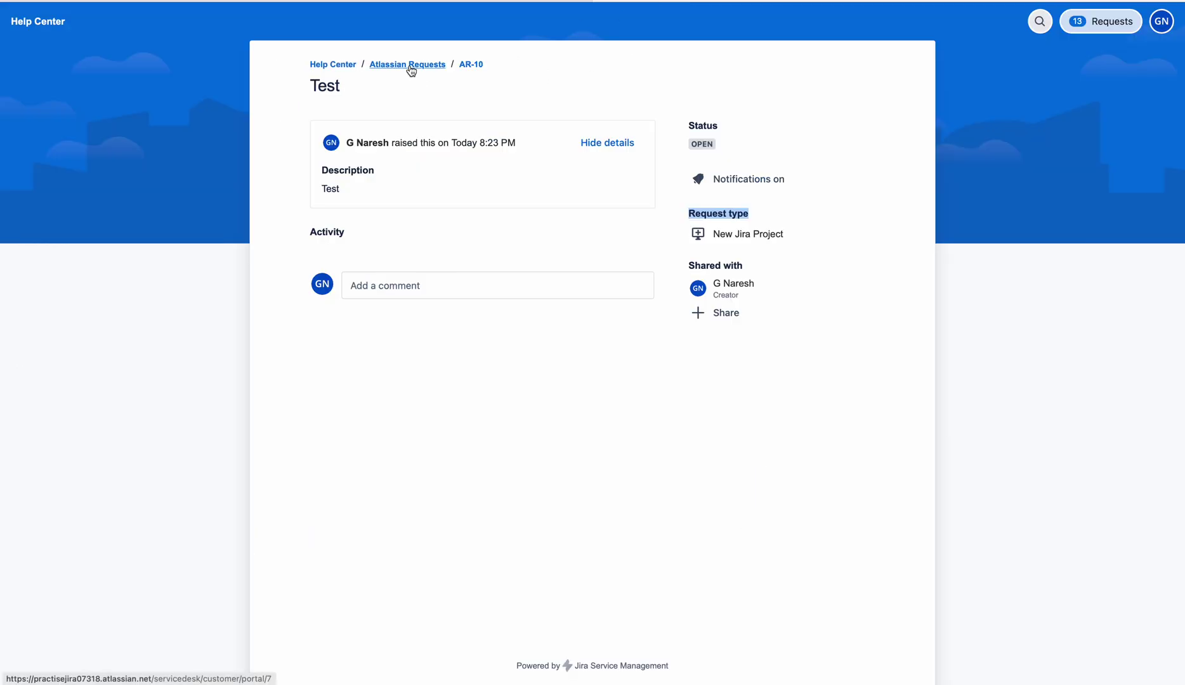
Step: Add New Jira Project (AR) twice as values and close the list with ')'
{"action": "left_click", "coordinate": [409, 64]}
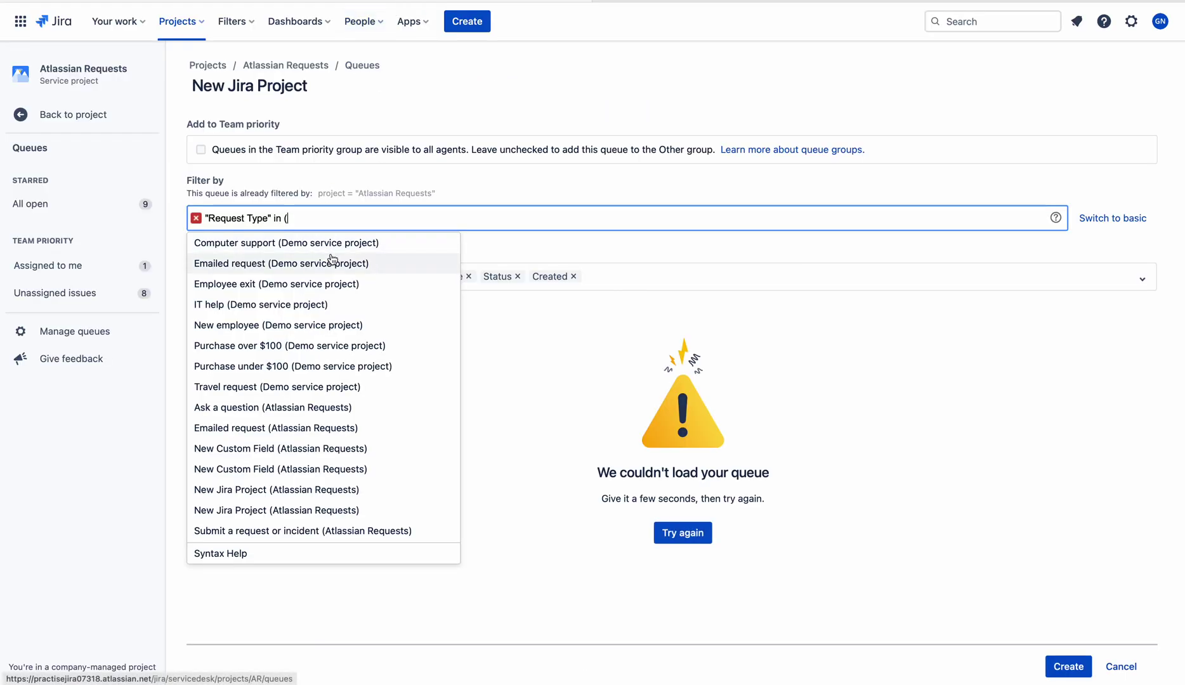
{"action": "left_click", "coordinate": [248, 490]}
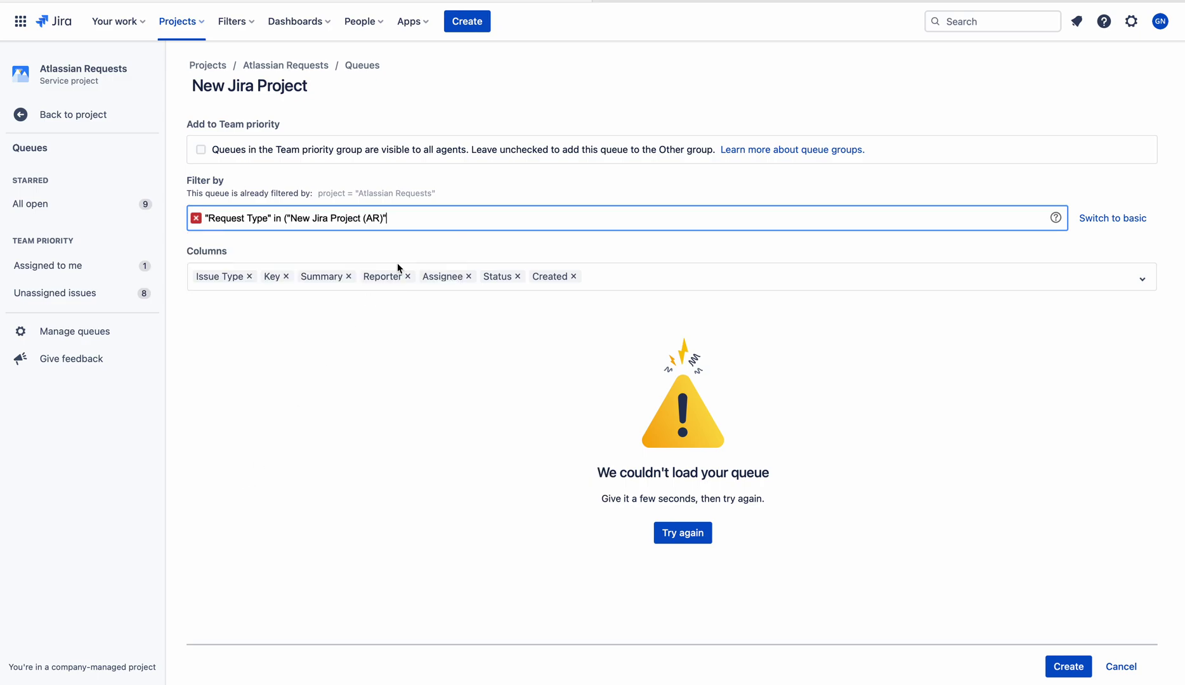
{"action": "type", "text": ","}
{"action": "left_click", "coordinate": [322, 511]}
{"action": "type", "text": ")"}
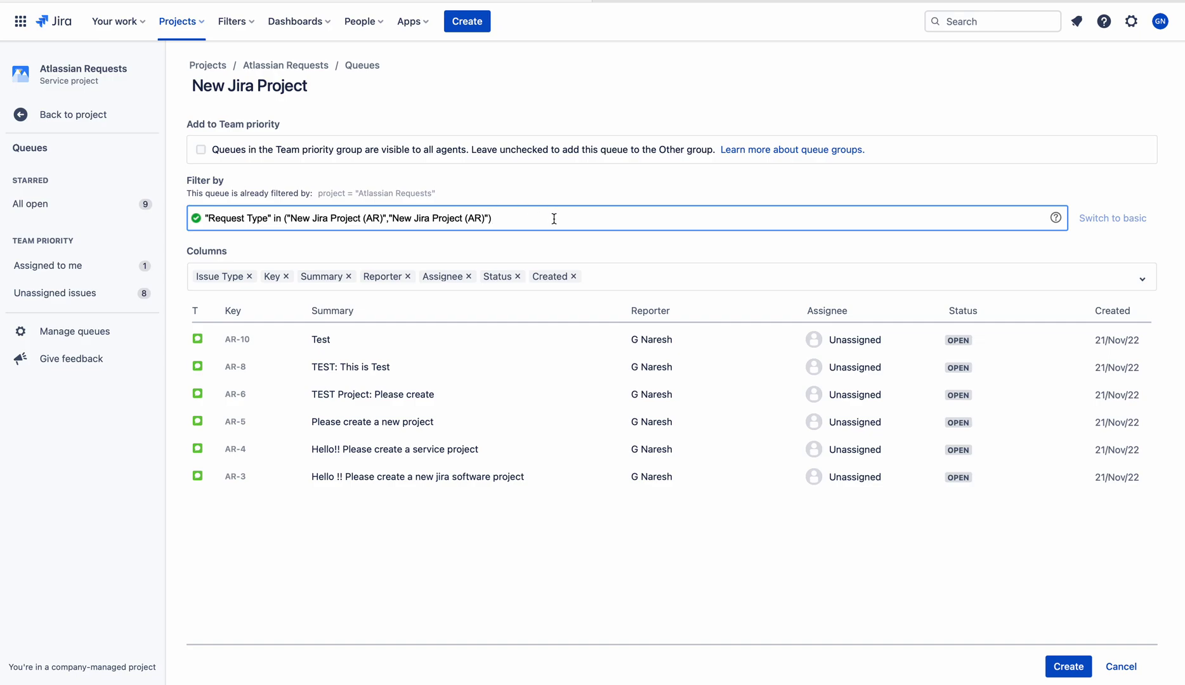
Step: Confirm the Request Type filter and create the New Jira Project queue
{"action": "left_click", "coordinate": [999, 261]}
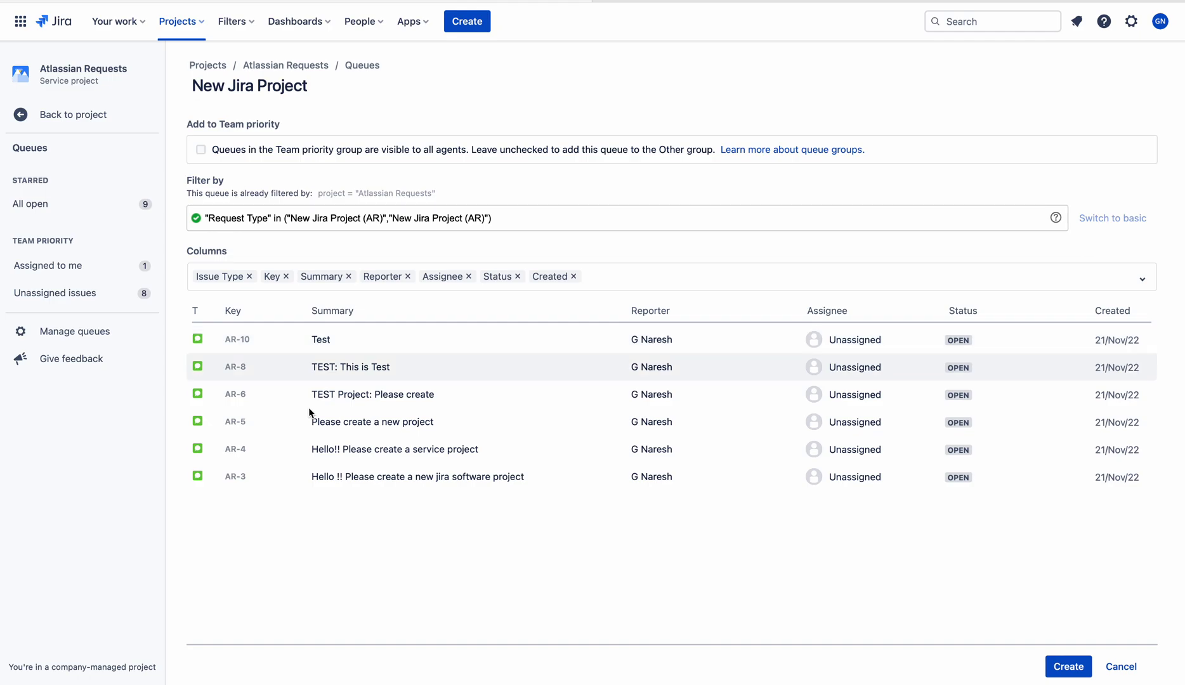
{"action": "left_click_drag", "start_coordinate": [516, 217], "coordinate": [199, 209]}
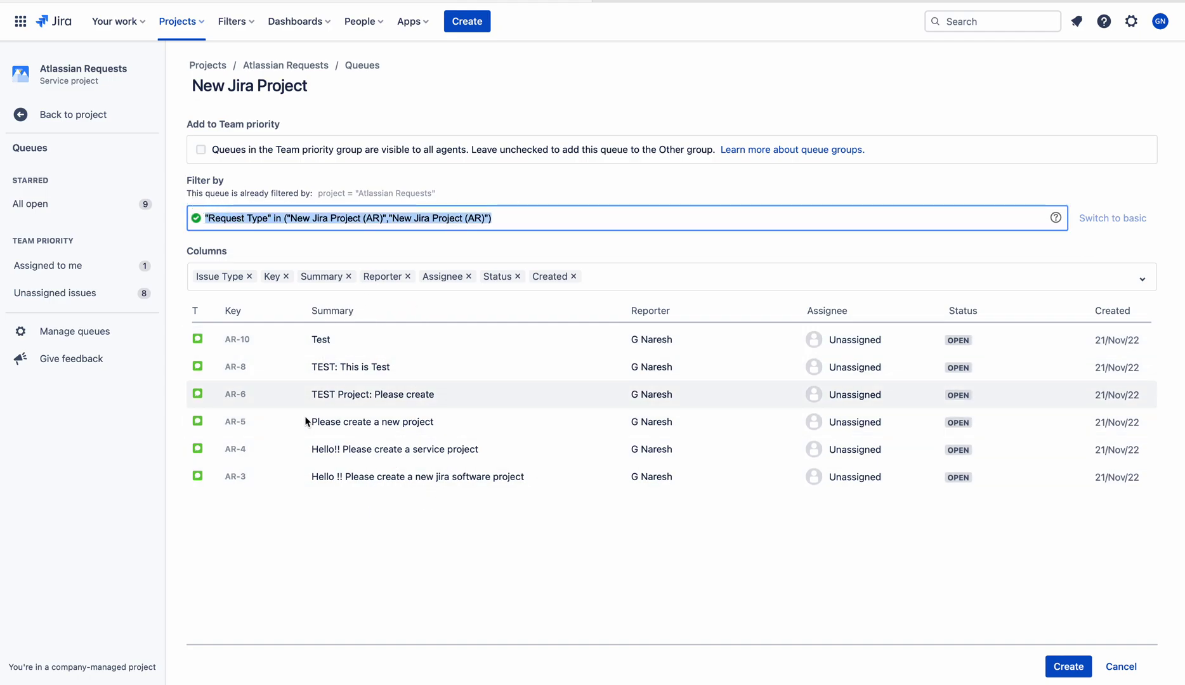
{"action": "left_click", "coordinate": [1071, 668]}
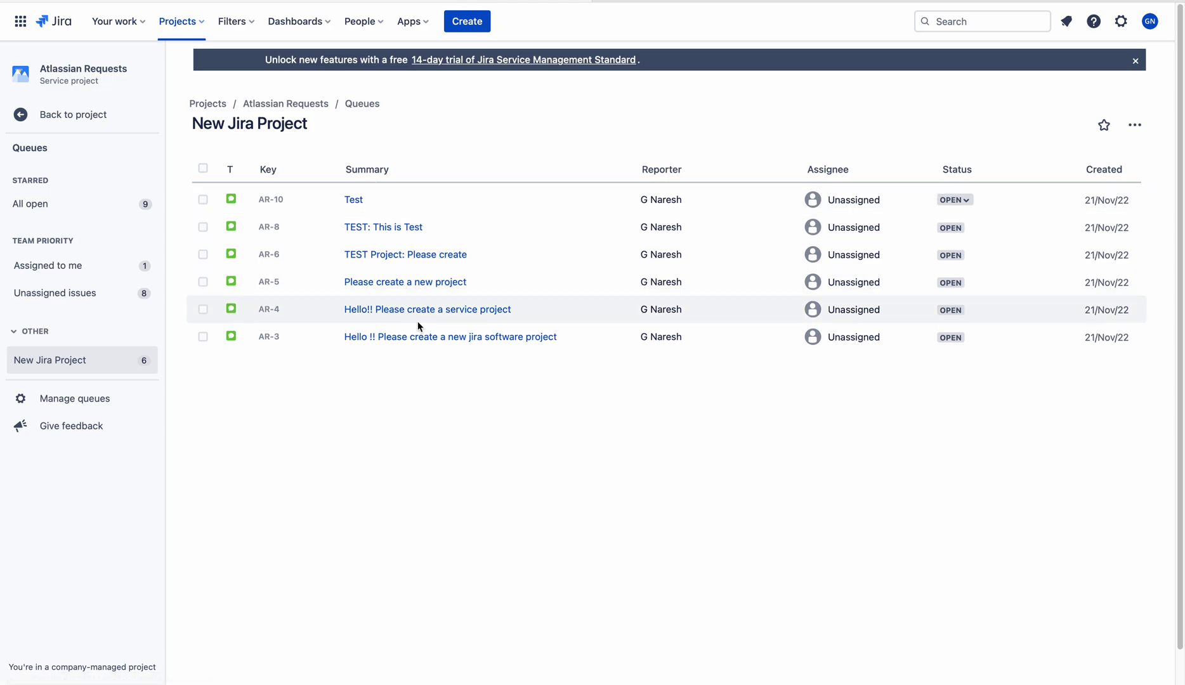
Step: Compare the New Jira Project queue with All open, then return to the queues list
{"action": "left_click", "coordinate": [22, 115]}
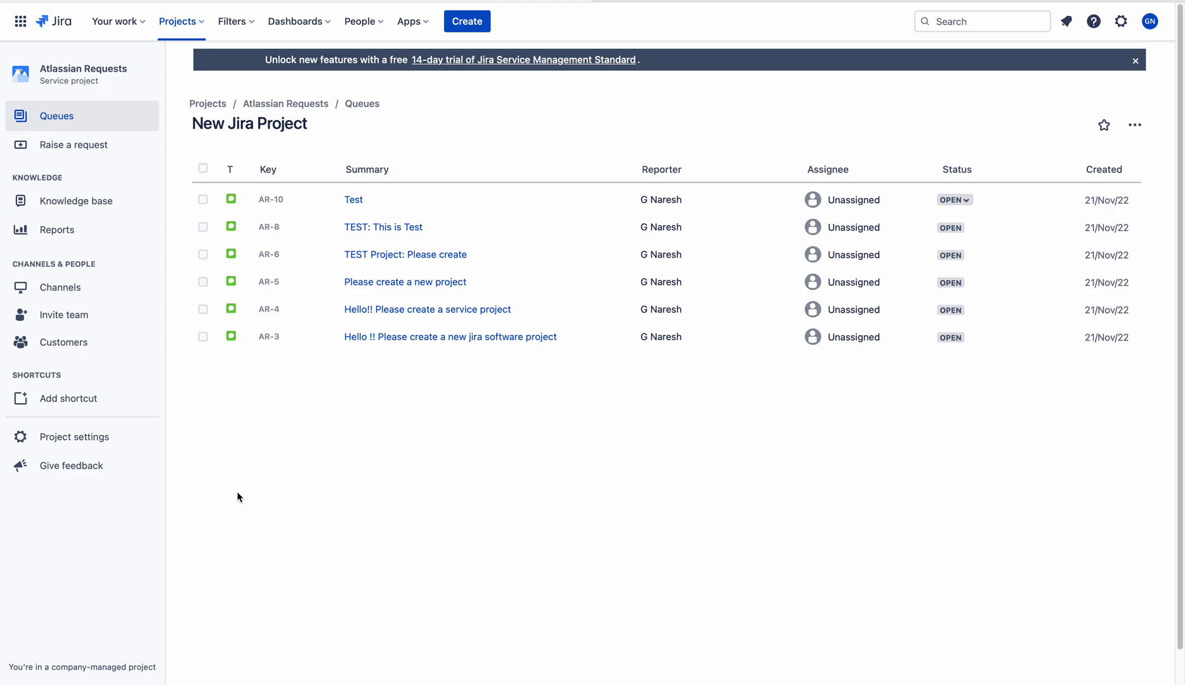
{"action": "left_click", "coordinate": [83, 127]}
{"action": "left_click", "coordinate": [62, 366]}
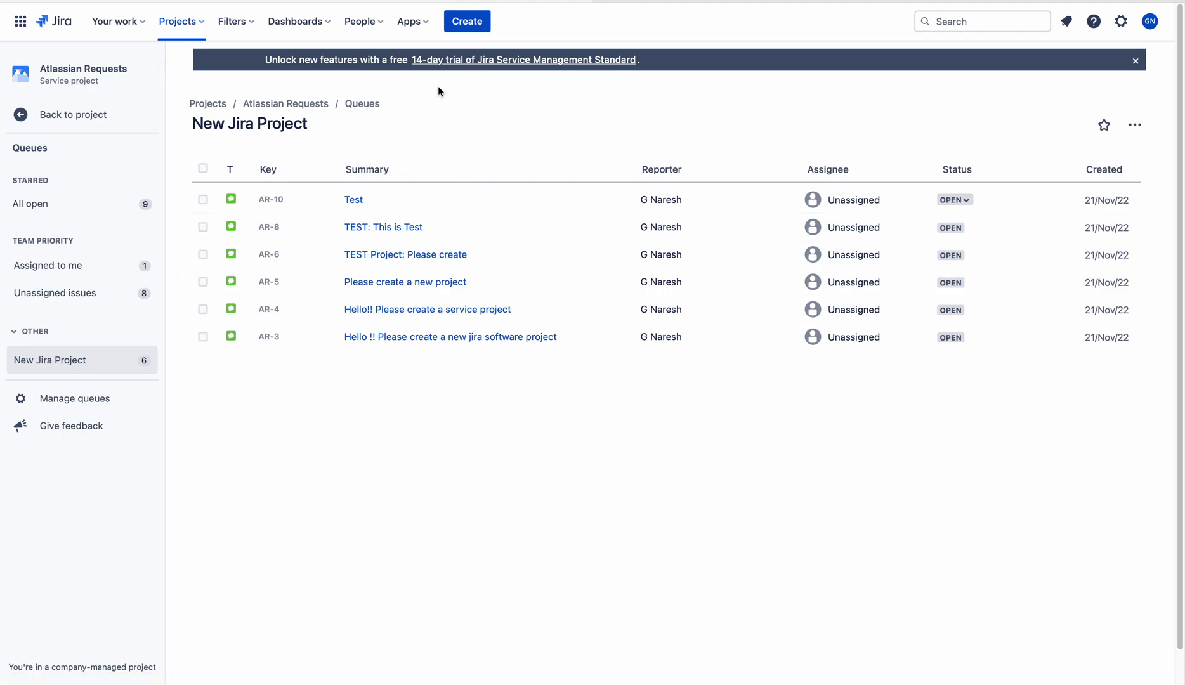
{"action": "left_click", "coordinate": [66, 204]}
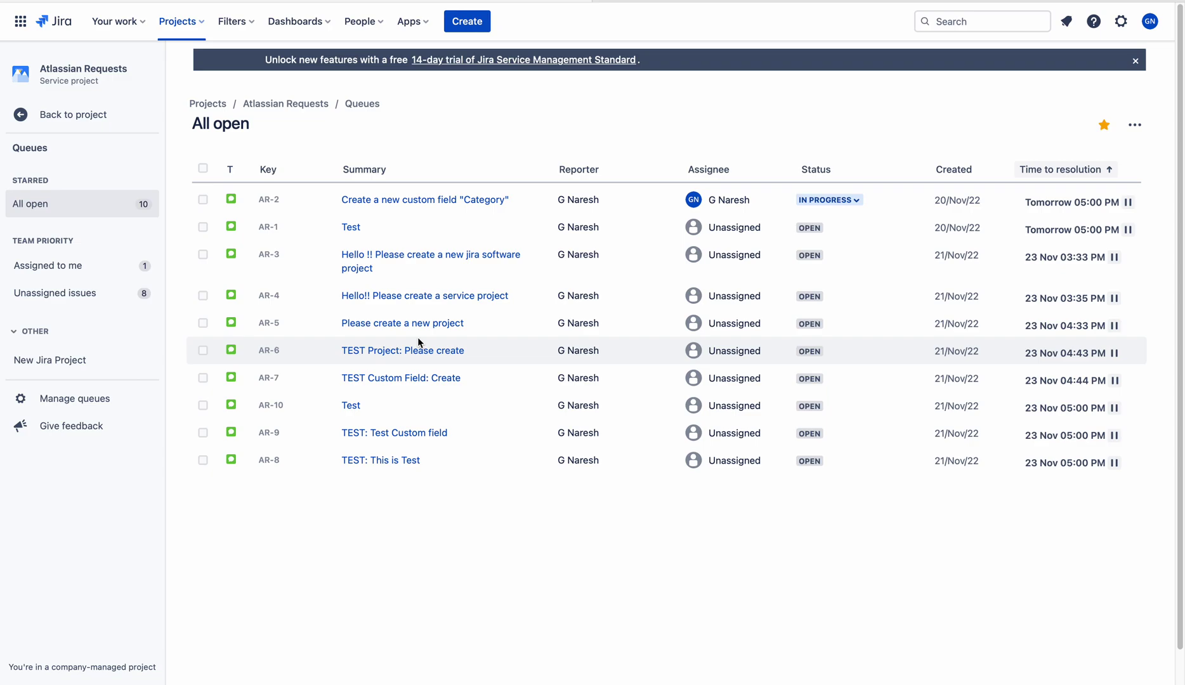
{"action": "left_click", "coordinate": [77, 361]}
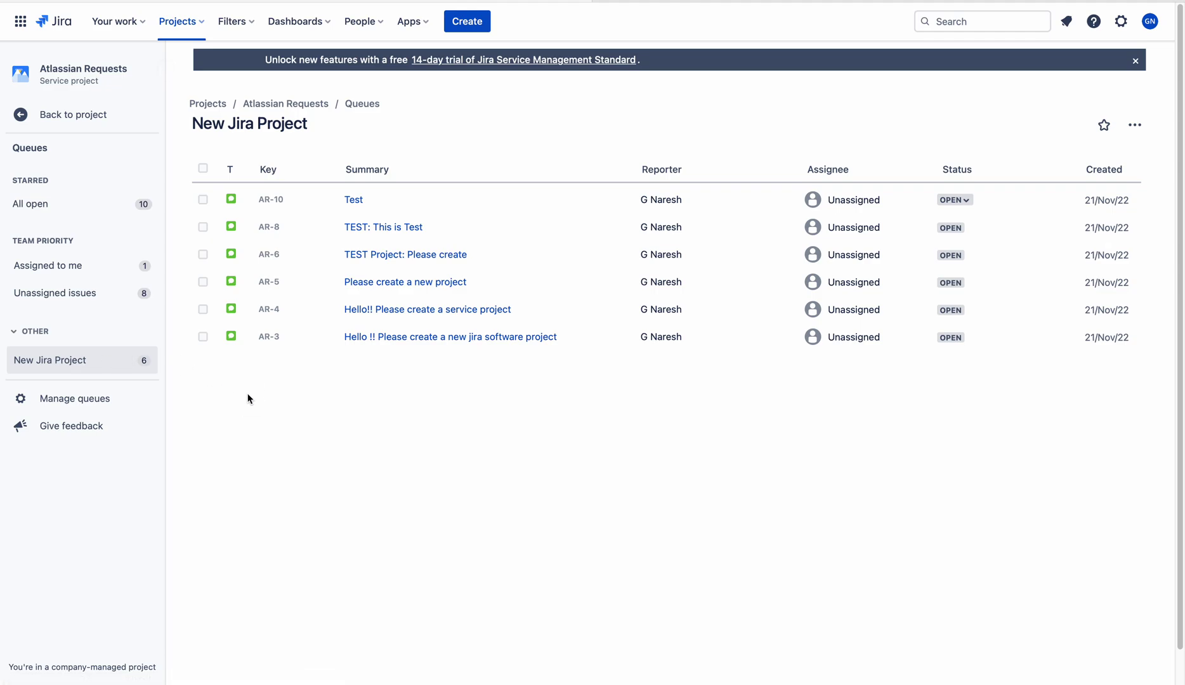
{"action": "left_click", "coordinate": [29, 114]}
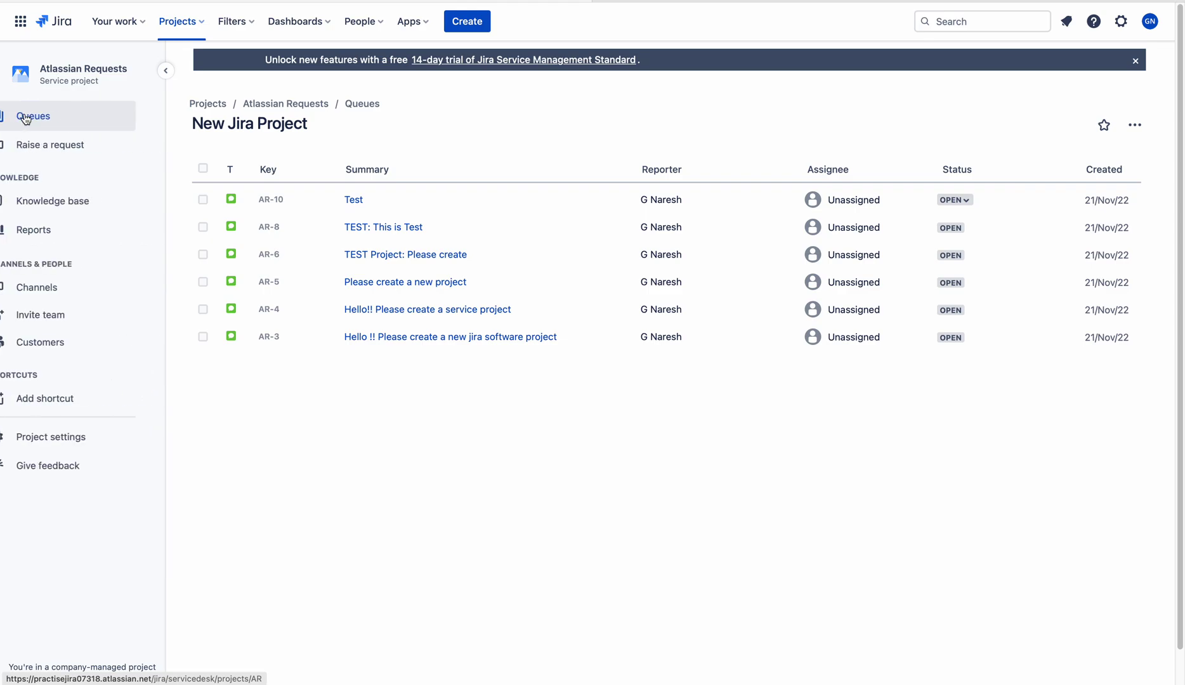
{"action": "left_click", "coordinate": [79, 121]}
Step: Start another queue, delete the resolution = Unresolved condition, and filter on Request Type
{"action": "left_click", "coordinate": [57, 396]}
{"action": "left_click", "coordinate": [736, 67]}
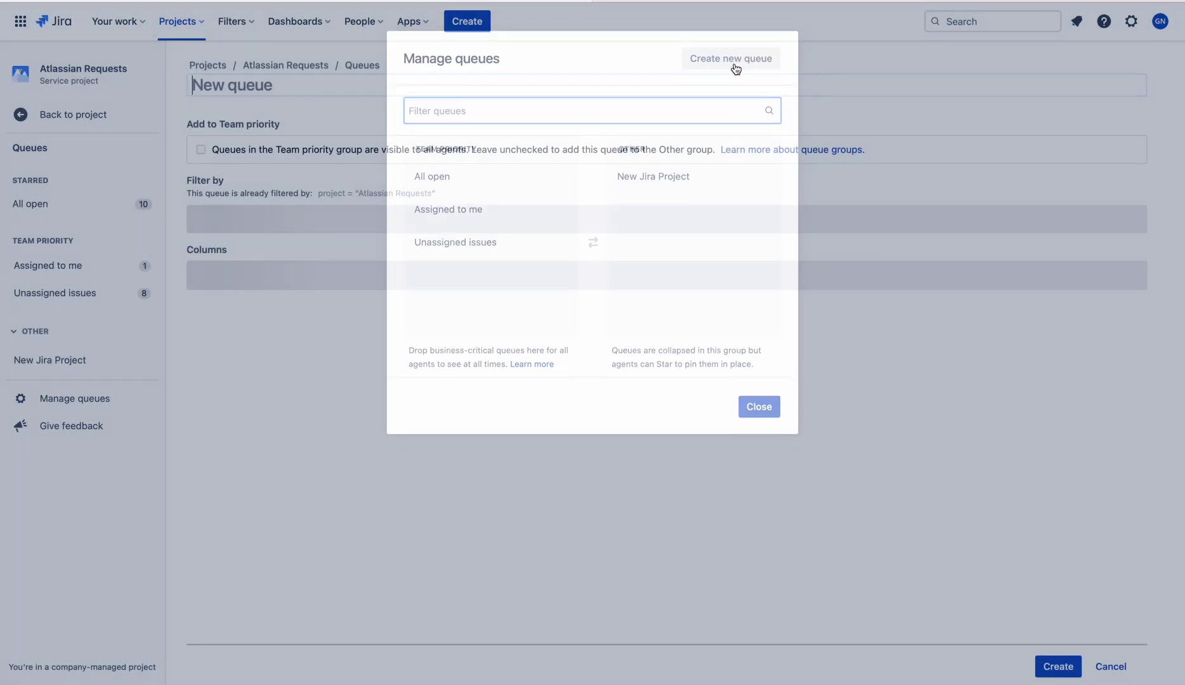
{"action": "left_click_drag", "start_coordinate": [346, 218], "coordinate": [161, 213]}
{"action": "key", "text": "BackSpace"}
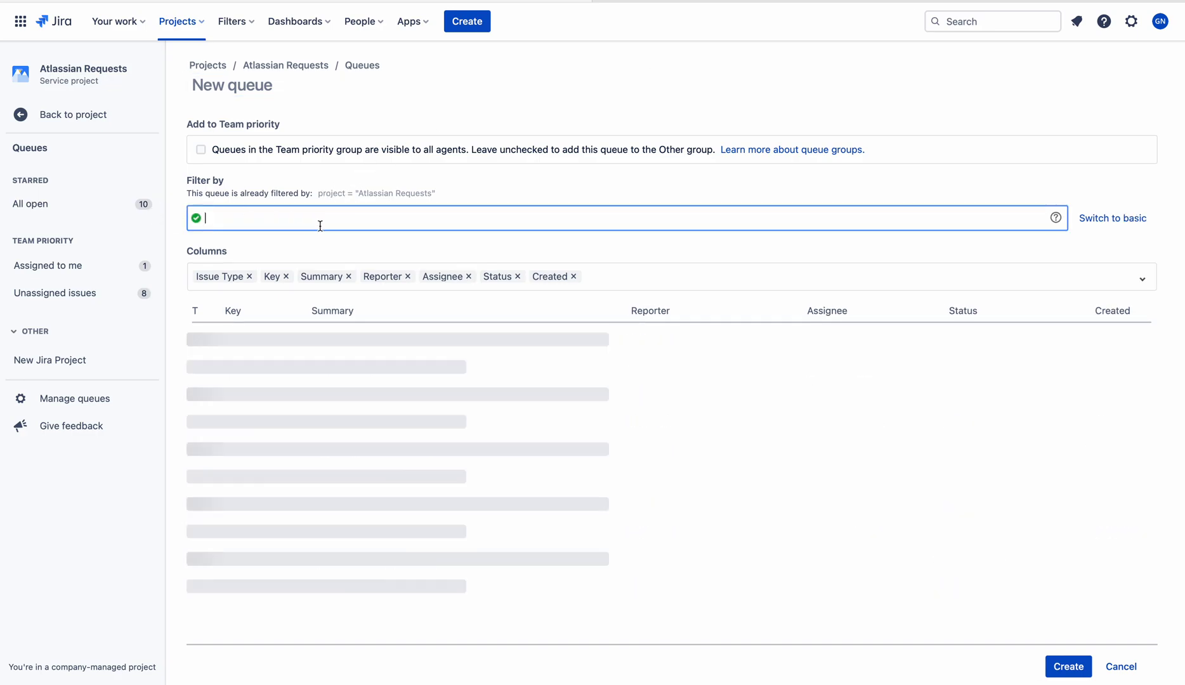
{"action": "type", "text": "re"}
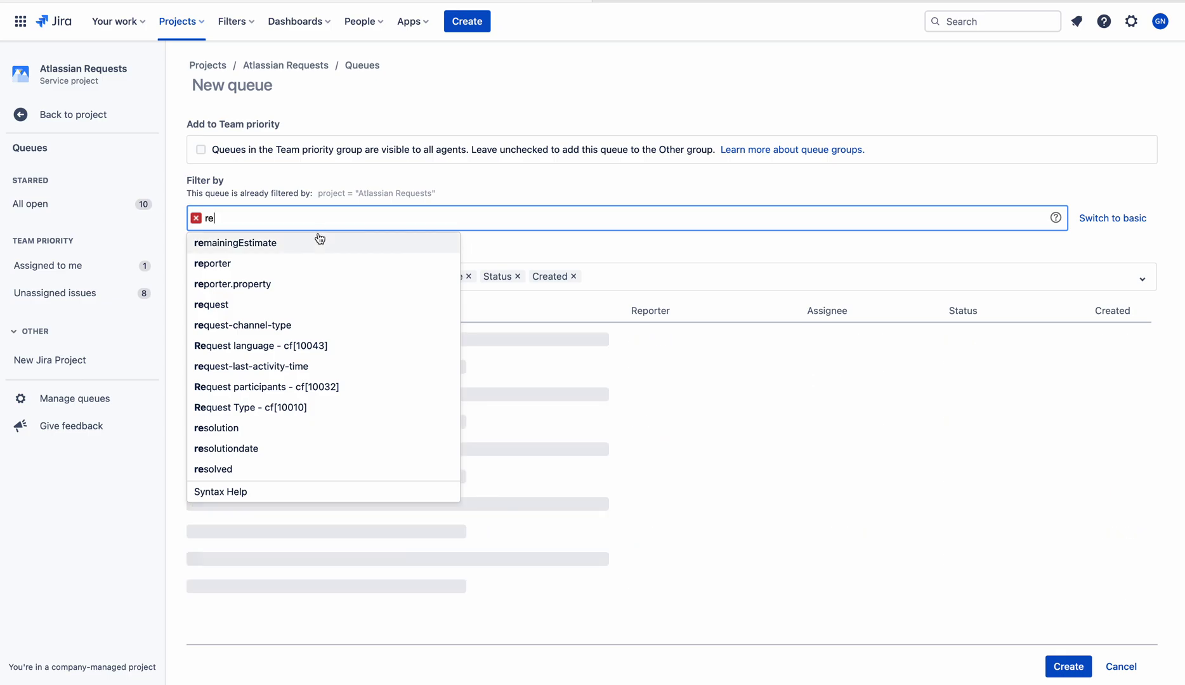
{"action": "left_click", "coordinate": [258, 393]}
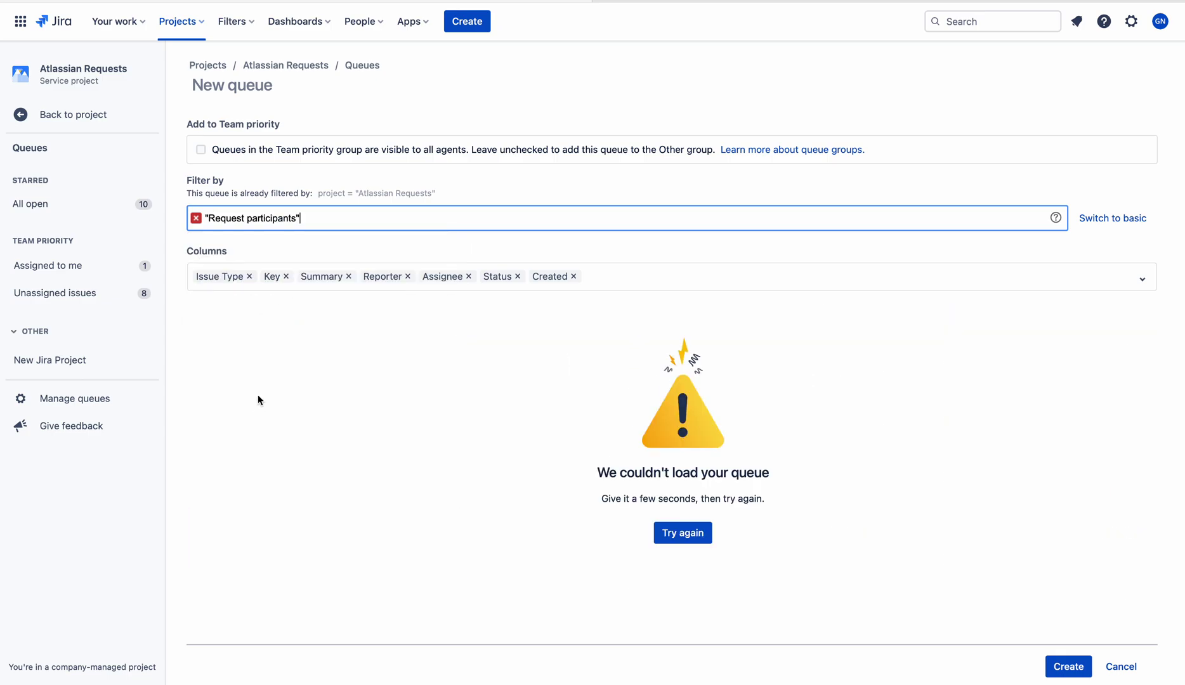
{"action": "key", "text": "BackSpace"}
{"action": "key", "text": "BackSpace"}
{"action": "key", "text": "BackSpace"}
{"action": "key", "text": "BackSpace"}
{"action": "key", "text": "BackSpace"}
{"action": "key", "text": "BackSpace"}
{"action": "key", "text": "BackSpace"}
{"action": "key", "text": "BackSpace"}
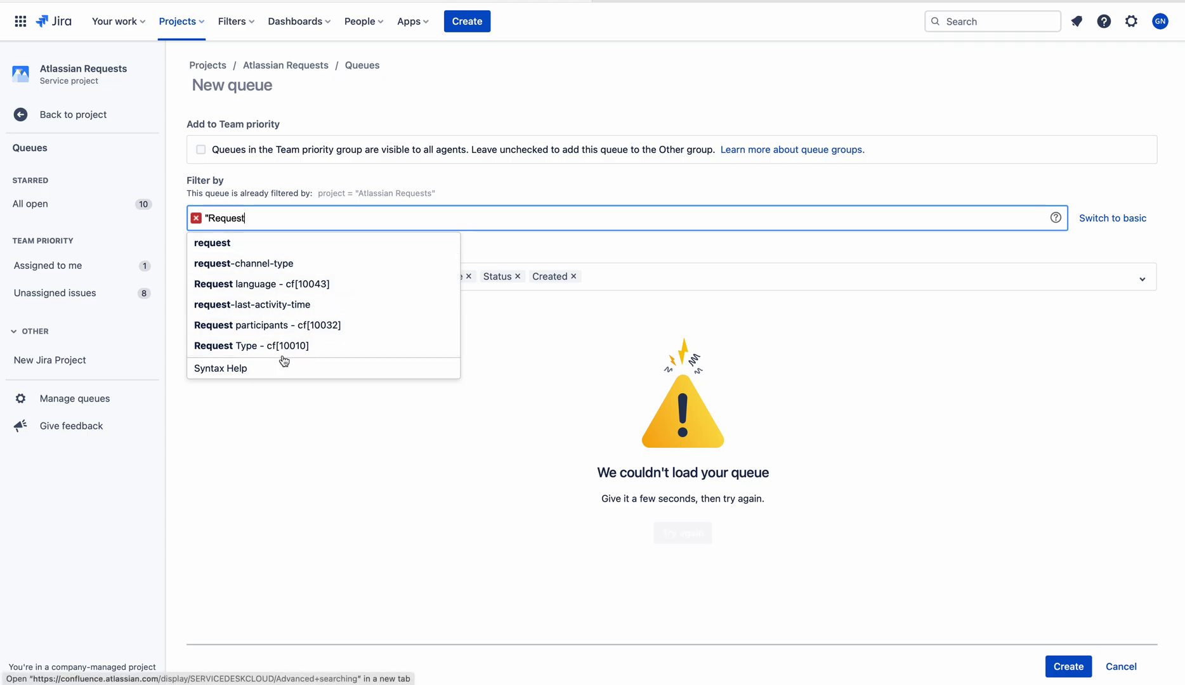
{"action": "left_click", "coordinate": [283, 344]}
Step: Set Request Type in ("New Custom Field (AR)","New Custom Field (AR)") and preview the four matches
{"action": "type", "text": "in ("}
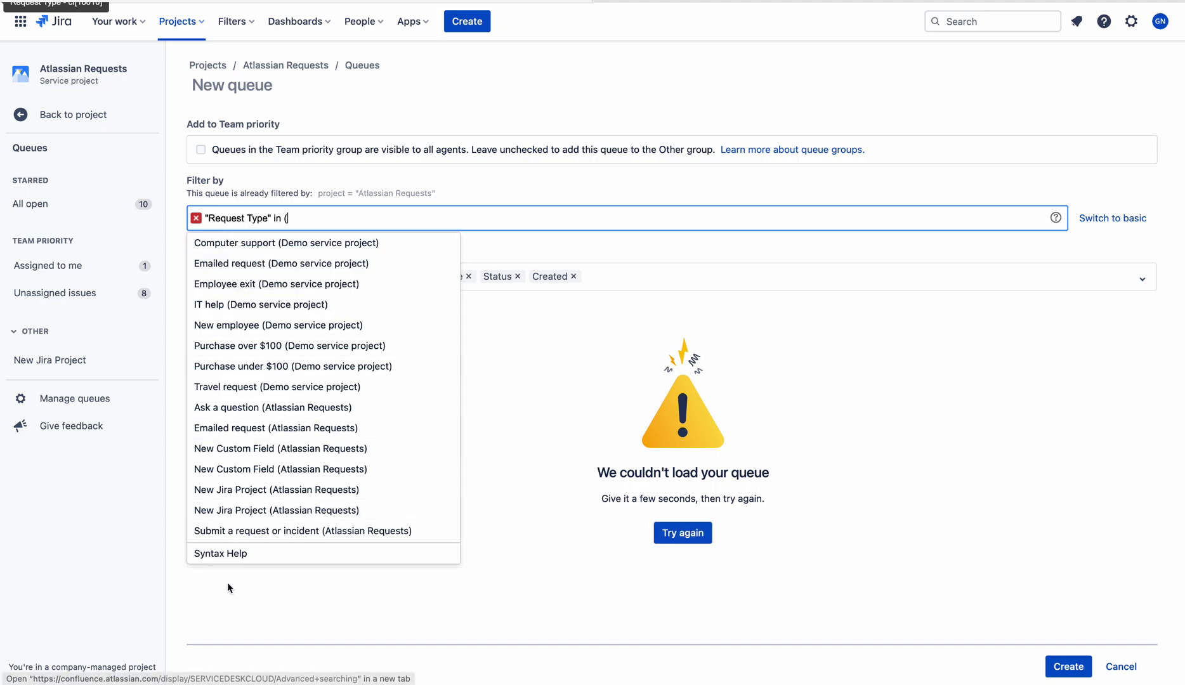
{"action": "left_click", "coordinate": [264, 453]}
{"action": "type", "text": ","}
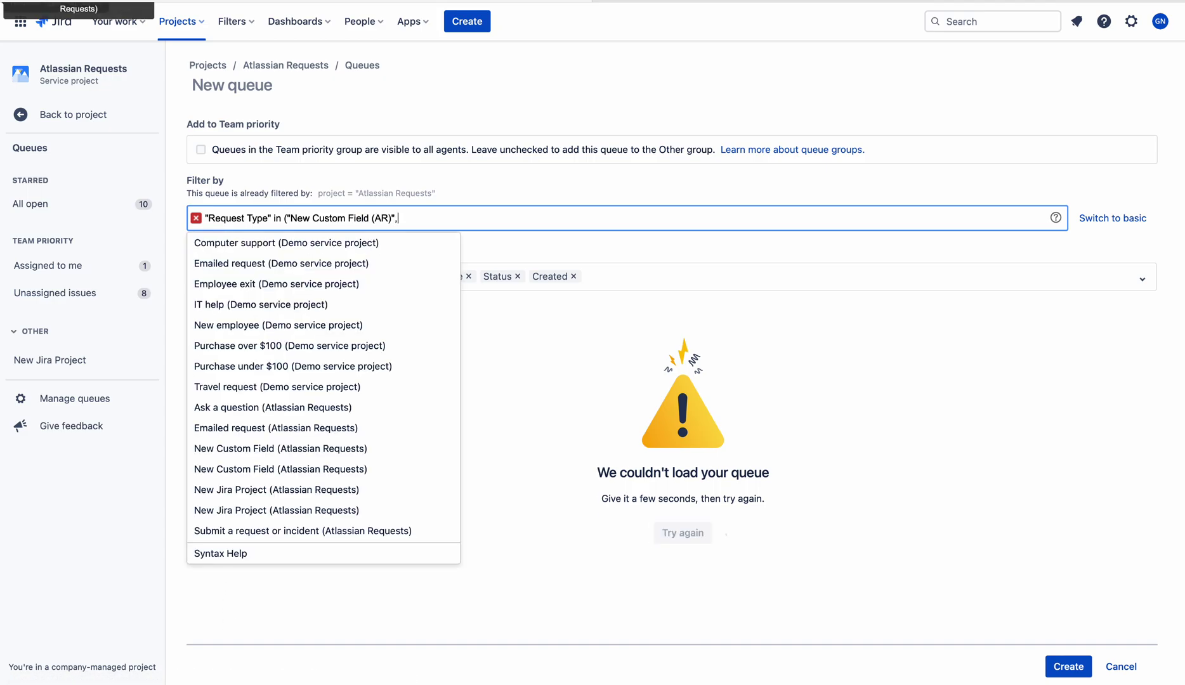
{"action": "left_click", "coordinate": [272, 473]}
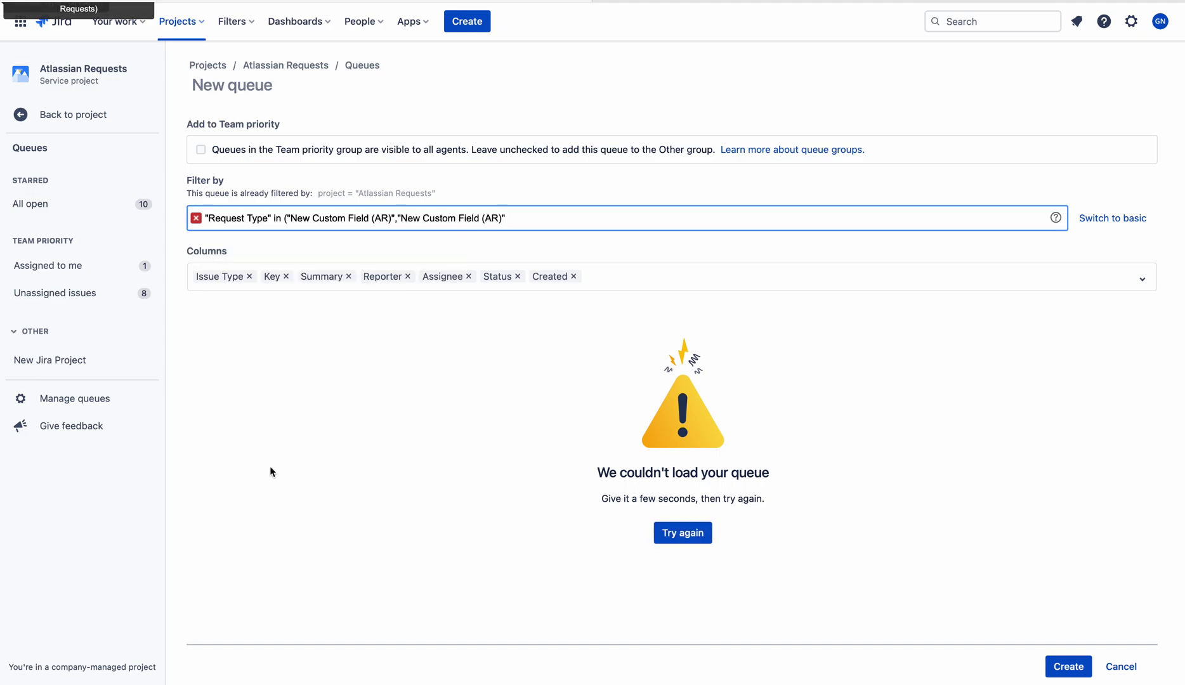
{"action": "type", "text": ")"}
{"action": "left_click", "coordinate": [701, 165]}
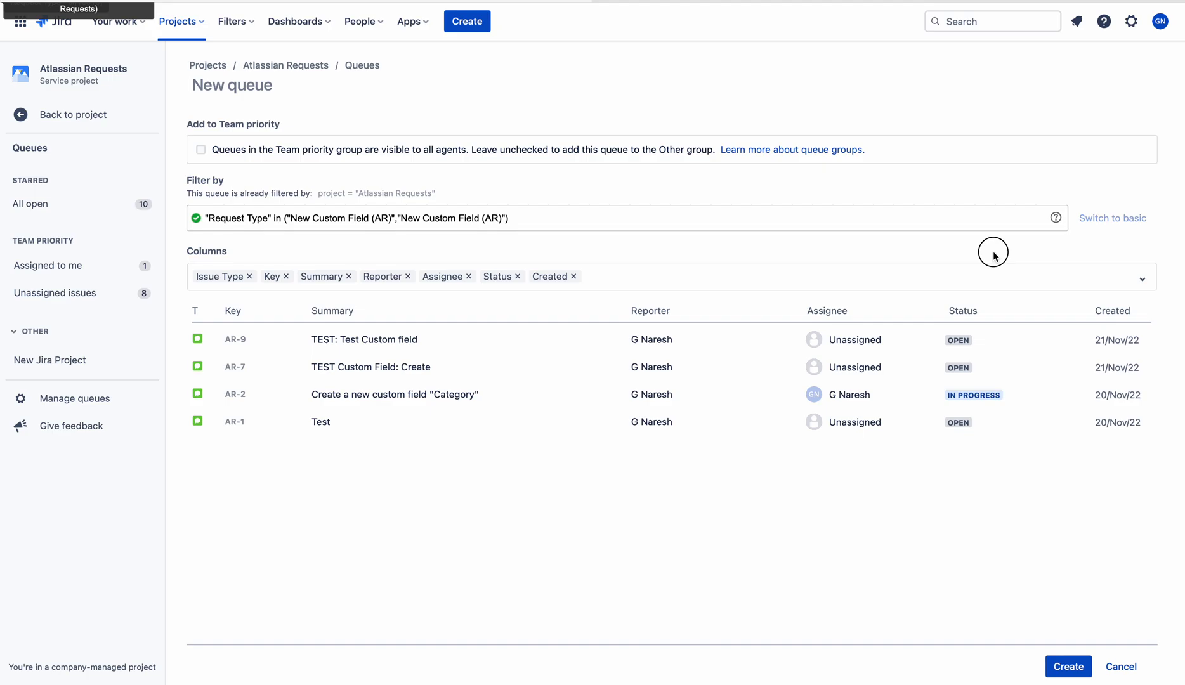
{"action": "left_click", "coordinate": [1086, 669]}
{"action": "left_click", "coordinate": [400, 84]}
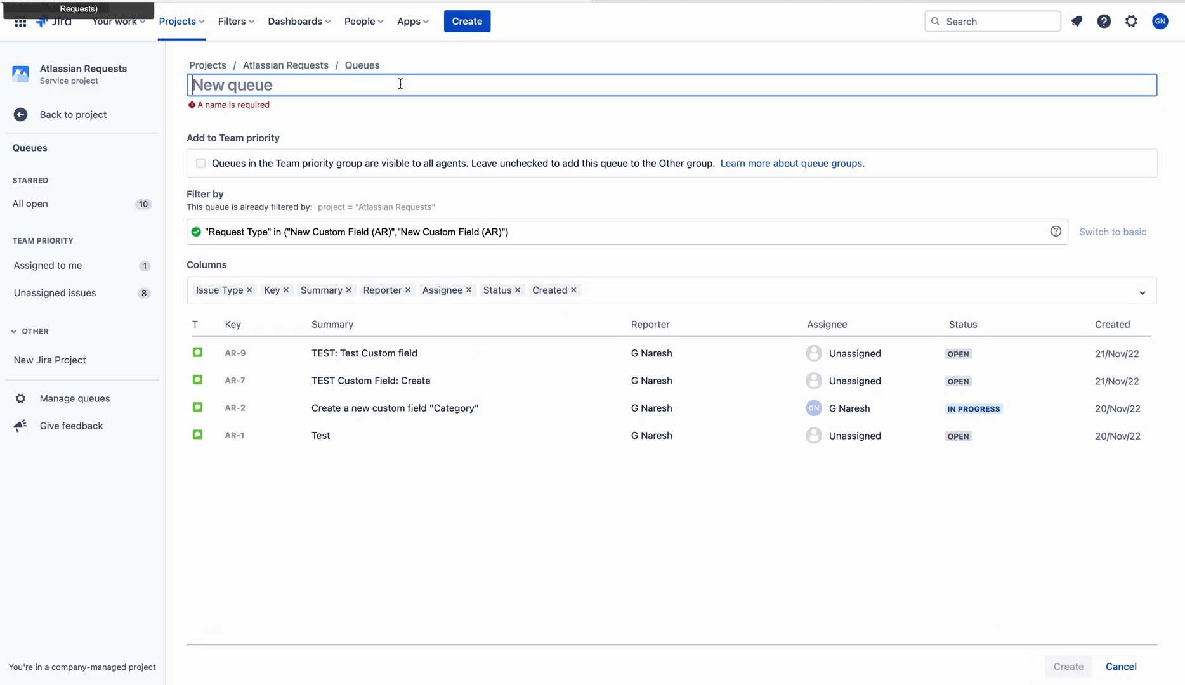
Step: Name the queue 'New Custom Field' and create it
{"action": "type", "text": "New Custom Field"}
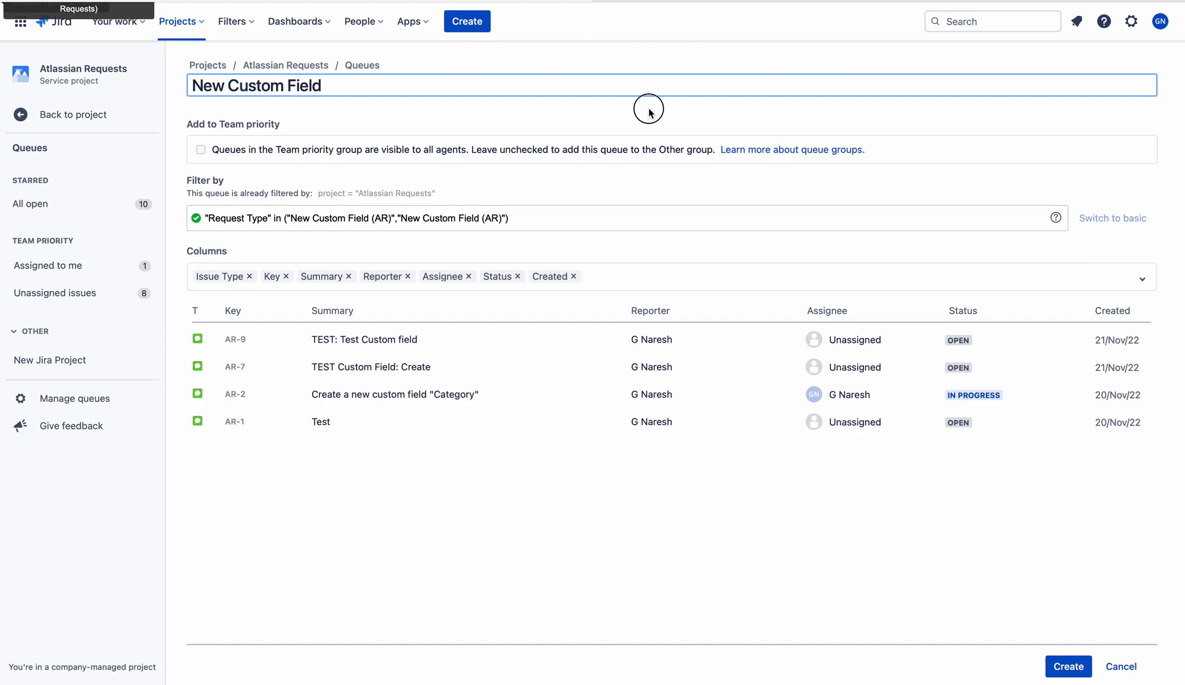
{"action": "left_click", "coordinate": [651, 113]}
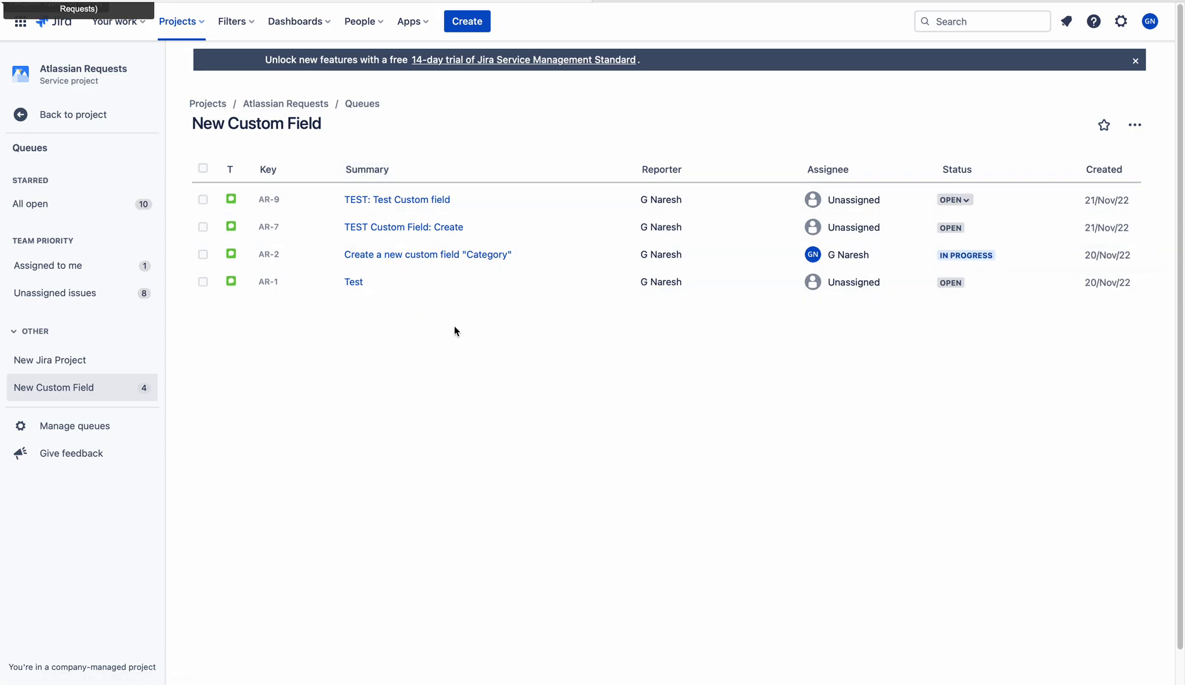
Step: Star New Jira Project and New Custom Field, unstar All open, then open Manage queues
{"action": "left_click", "coordinate": [42, 210]}
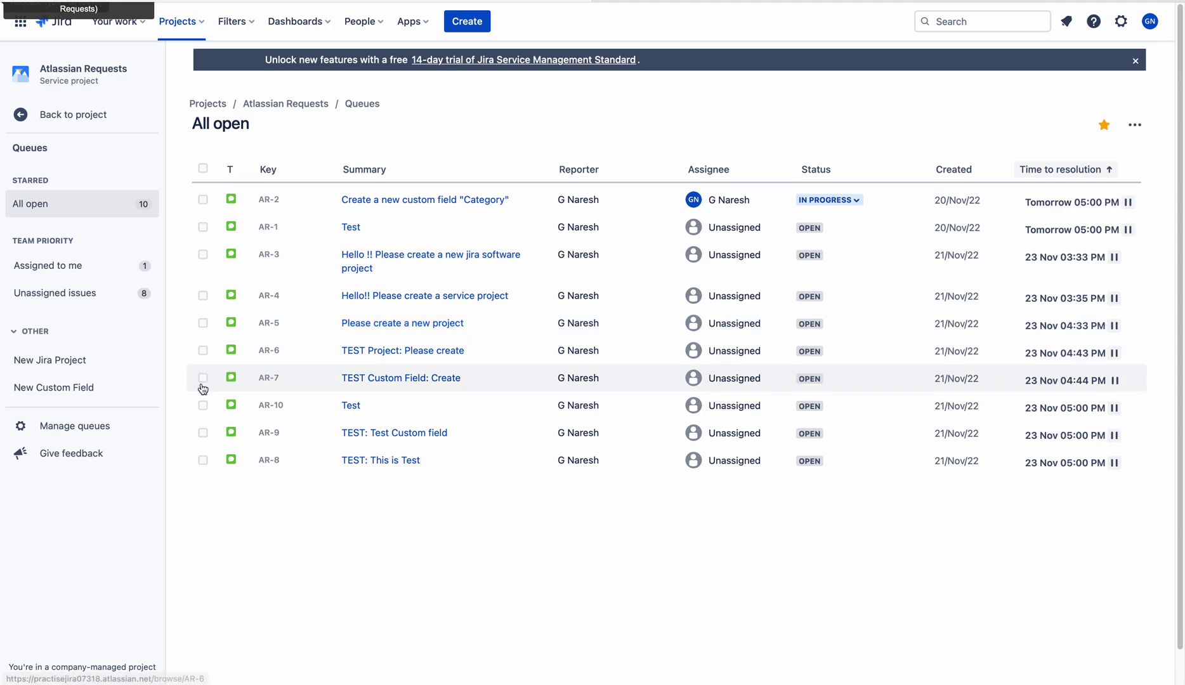
{"action": "left_click", "coordinate": [77, 395]}
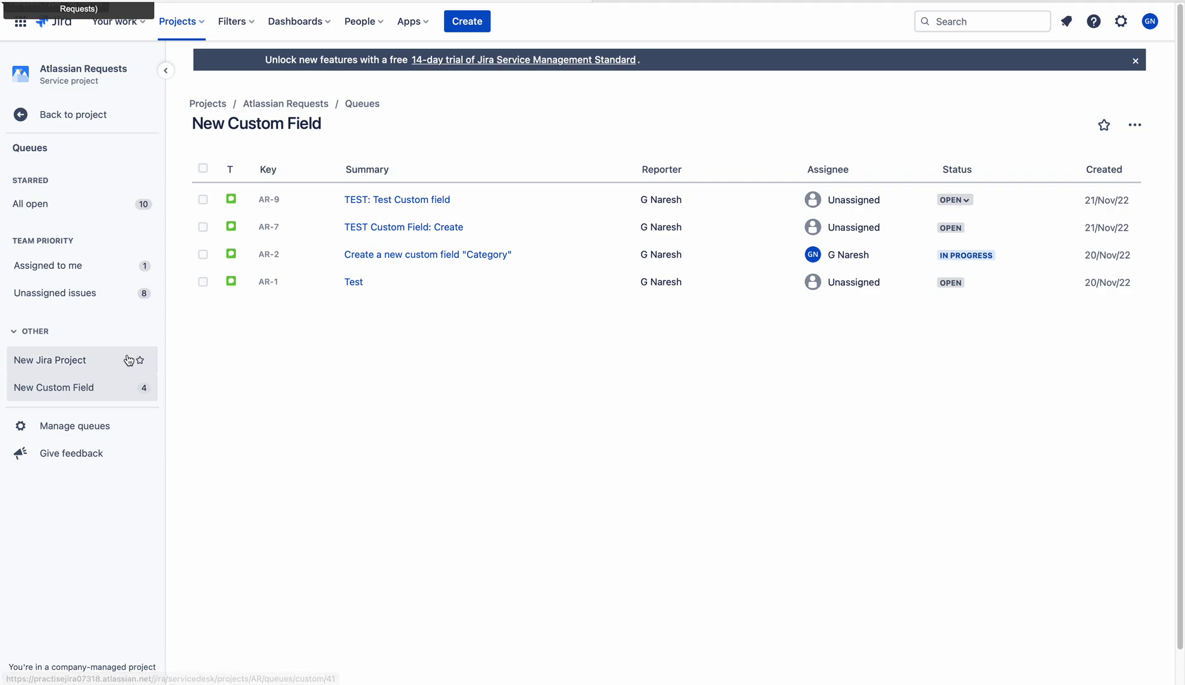
{"action": "left_click", "coordinate": [140, 362]}
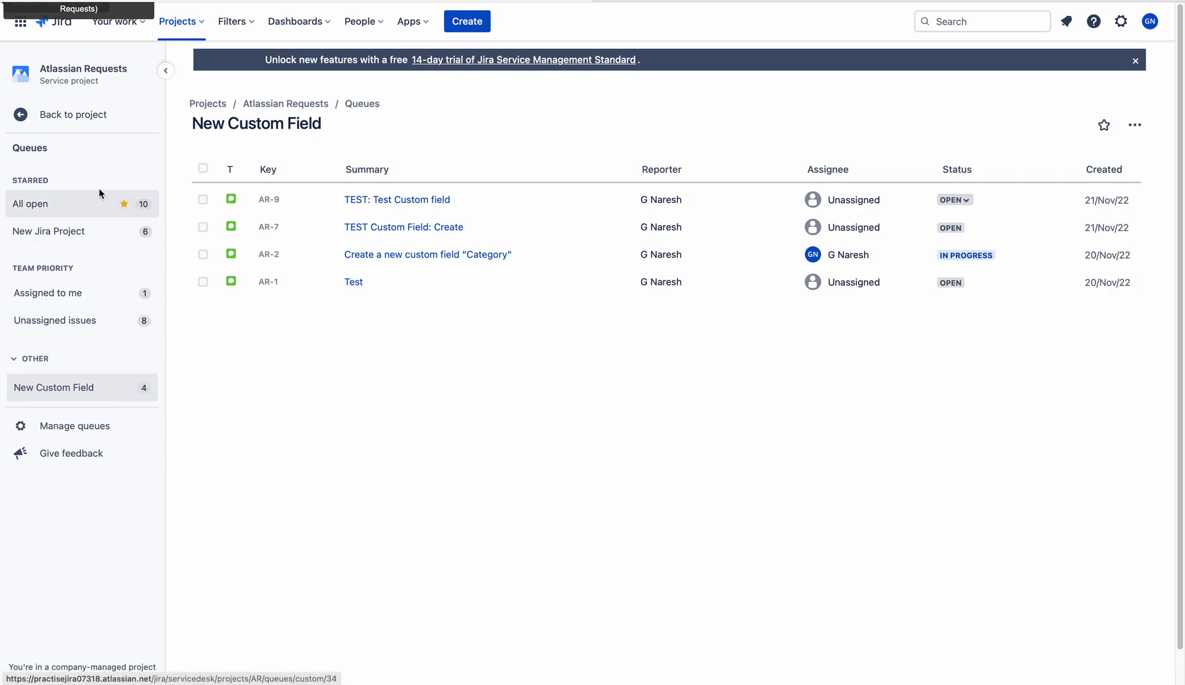
{"action": "left_click", "coordinate": [128, 389]}
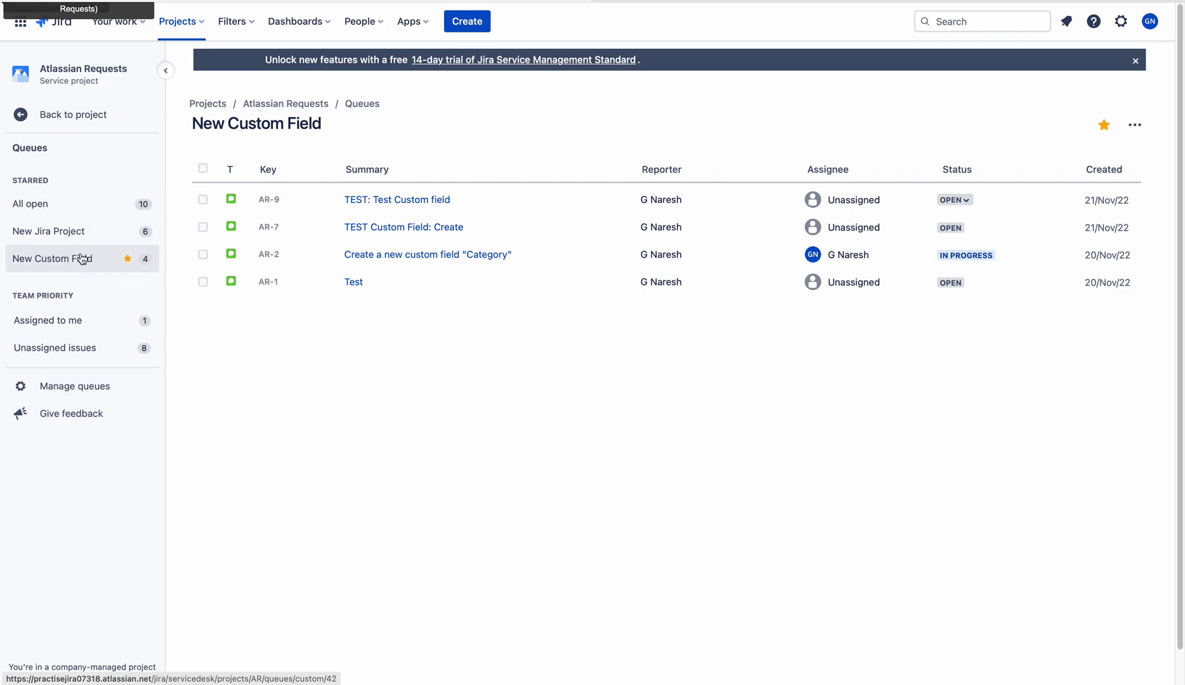
{"action": "left_click", "coordinate": [127, 205]}
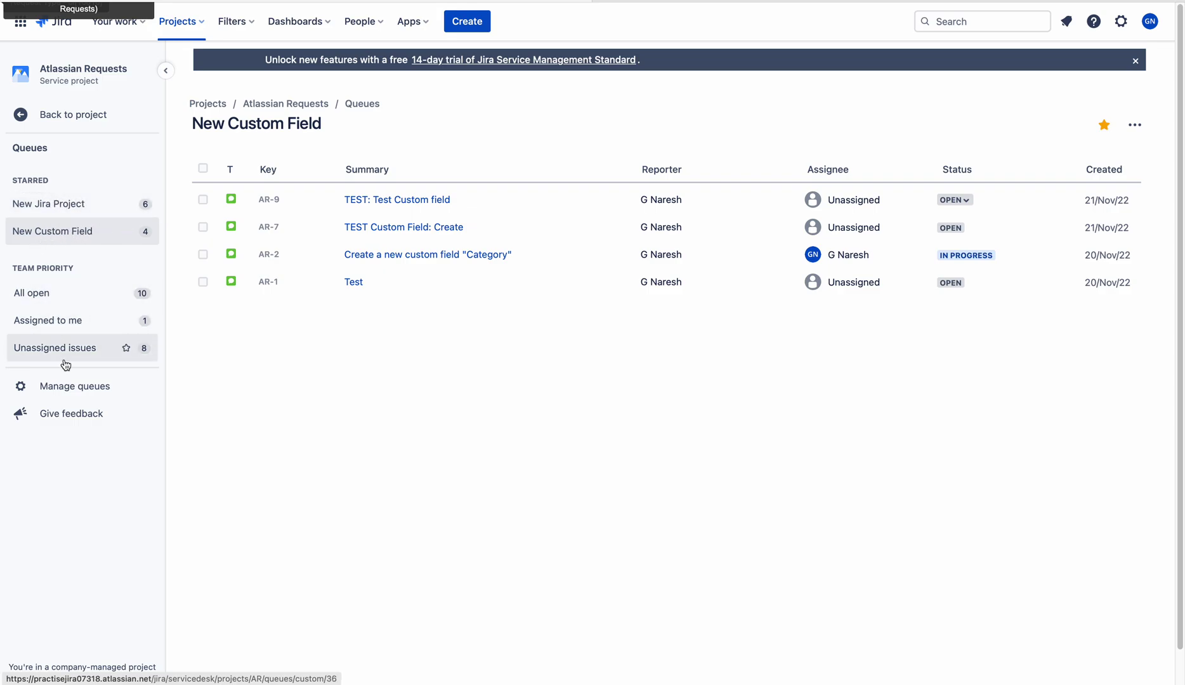
{"action": "left_click", "coordinate": [79, 391]}
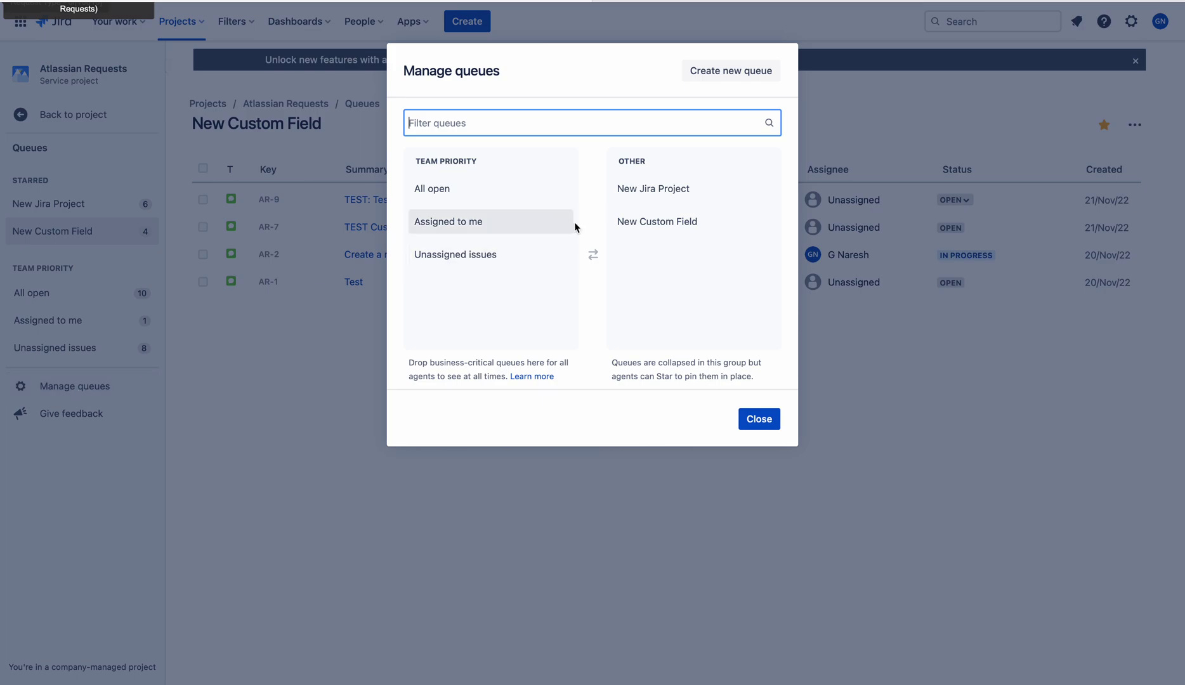
Step: Drag New Jira Project into the TEAM PRIORITY group and close the Manage queues dialog
{"action": "left_click_drag", "start_coordinate": [671, 197], "coordinate": [466, 223]}
{"action": "left_click", "coordinate": [746, 417]}
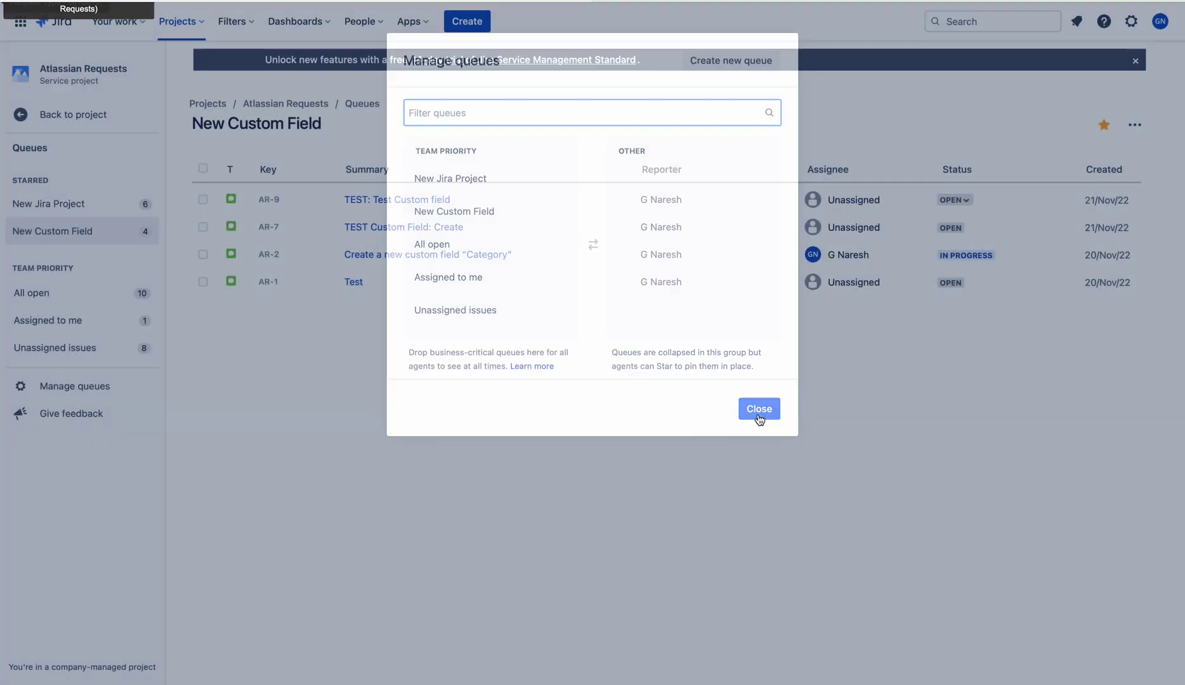
{"action": "mouse_move", "coordinate": [122, 202]}
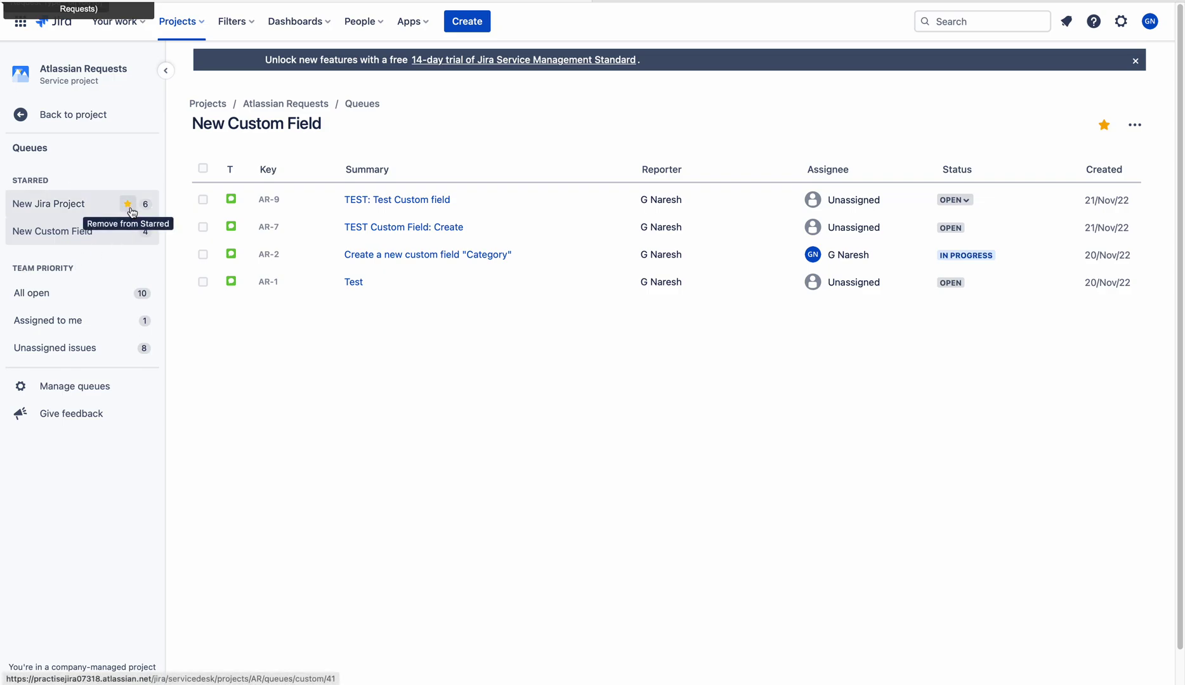
Step: Remove the stars from New Jira Project and New Custom Field in the sidebar
{"action": "left_click", "coordinate": [126, 204]}
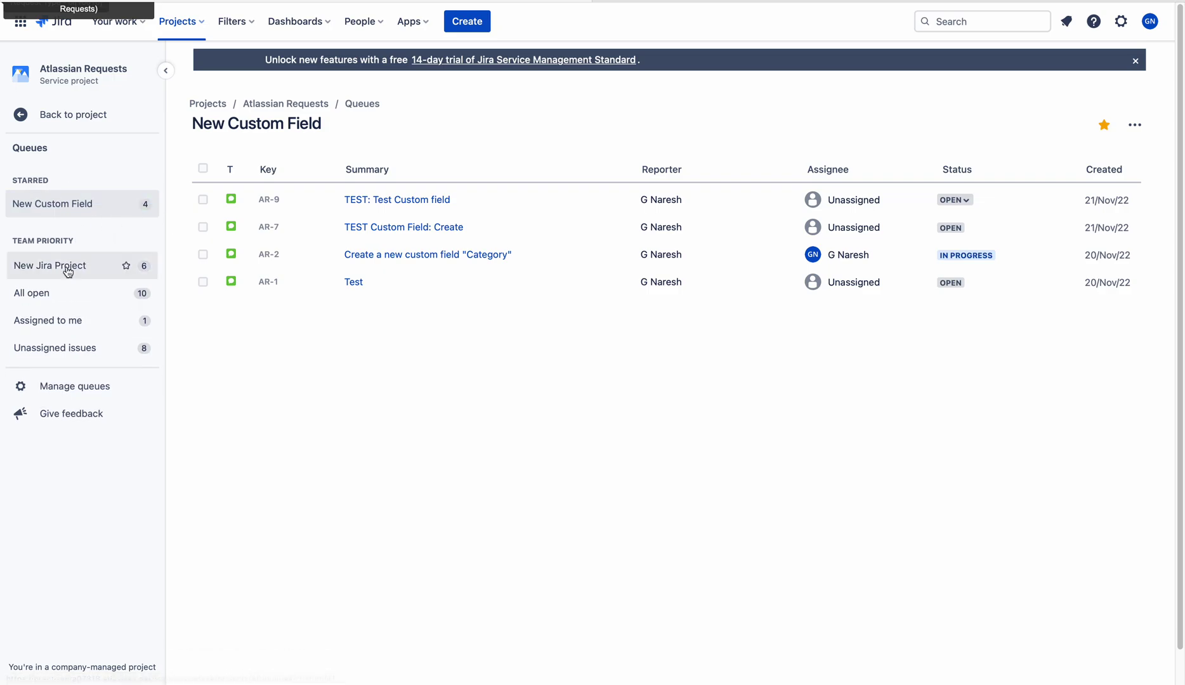
{"action": "left_click", "coordinate": [127, 204]}
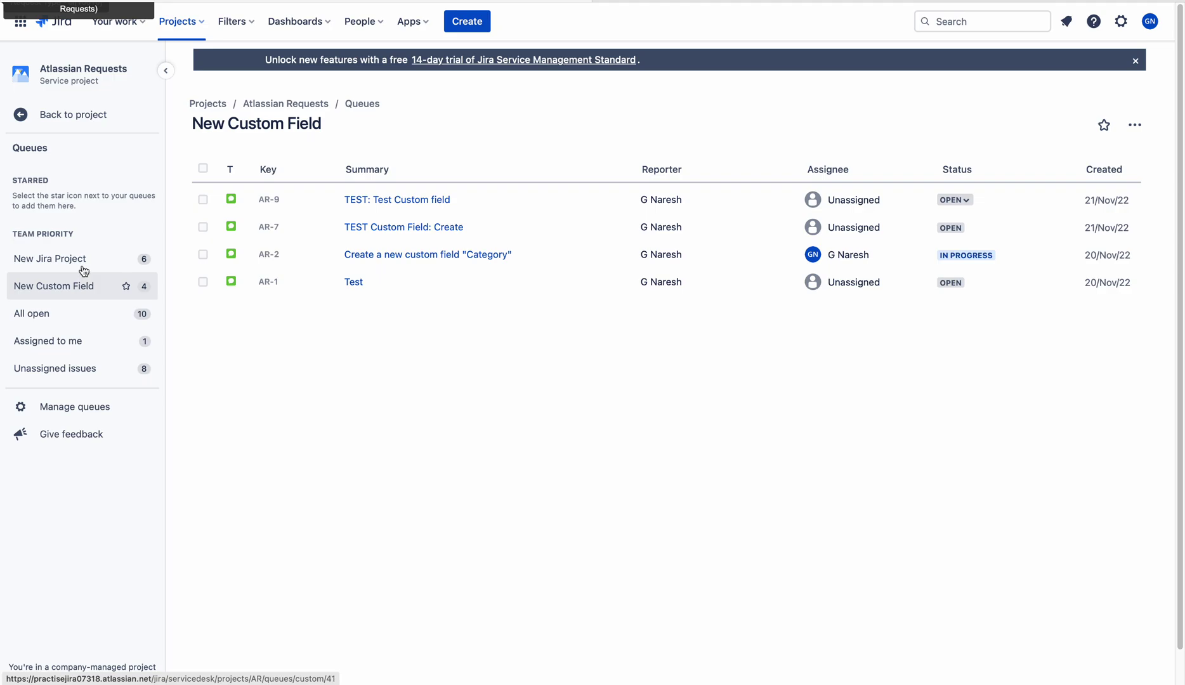